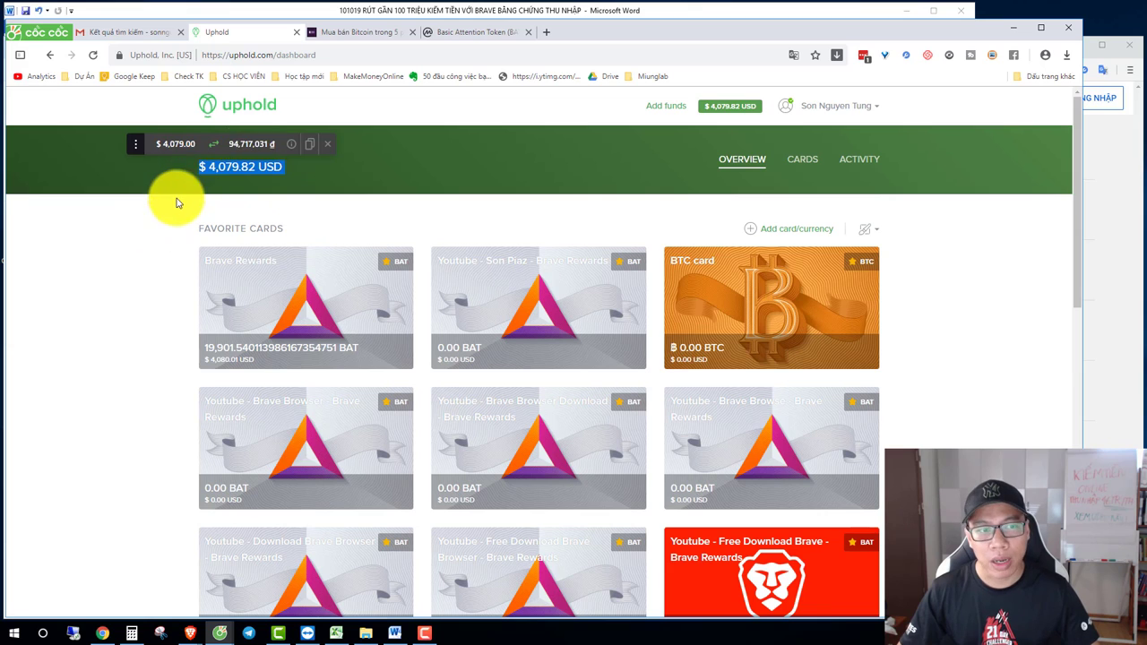
Close Uphold's balance converter and bring the Word withdrawal notes back to the front
{"action": "left_click", "coordinate": [176, 199]}
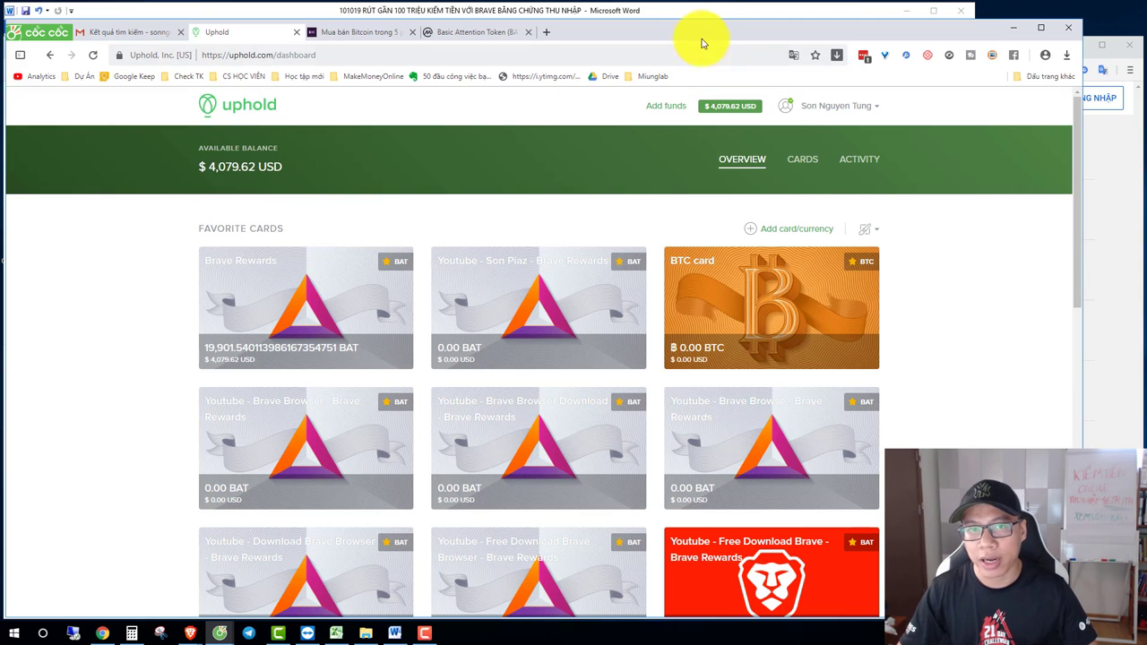
{"action": "left_click", "coordinate": [707, 12]}
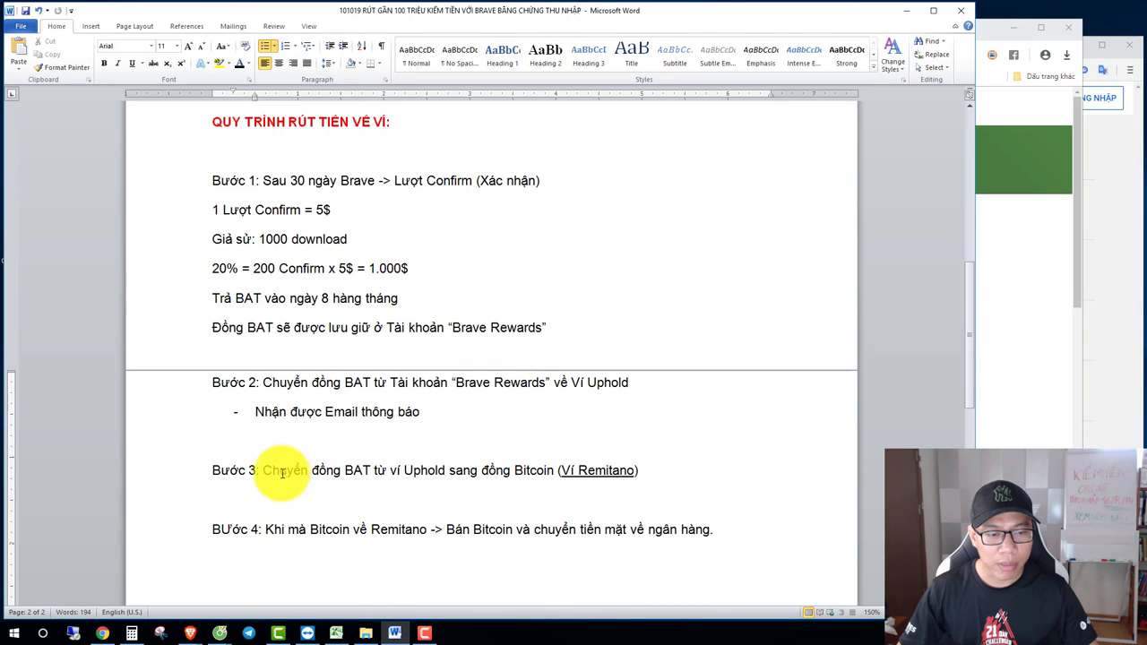
Highlight the Bước 3 line in the notes, then show Remitano's 'Mua bán Bitcoin' page
{"action": "left_click_drag", "start_coordinate": [268, 472], "coordinate": [560, 472]}
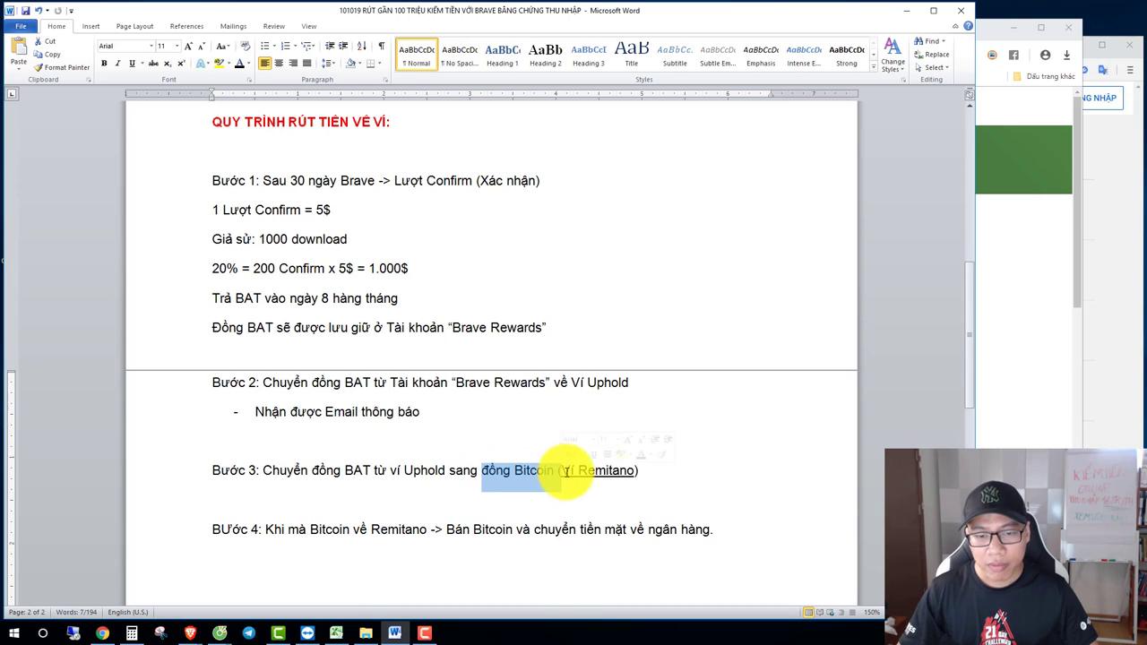
{"action": "left_click", "coordinate": [1044, 394]}
{"action": "left_click", "coordinate": [362, 33]}
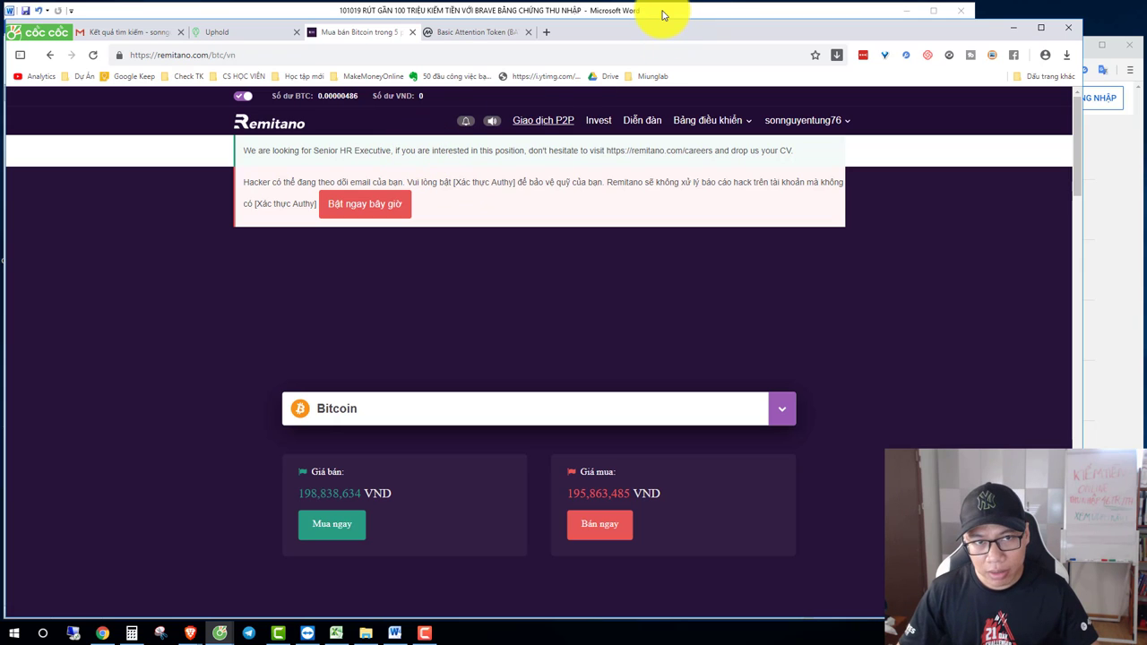
Refocus the Coc Coc browser and return to the Uphold dashboard tab
{"action": "left_click", "coordinate": [1126, 360]}
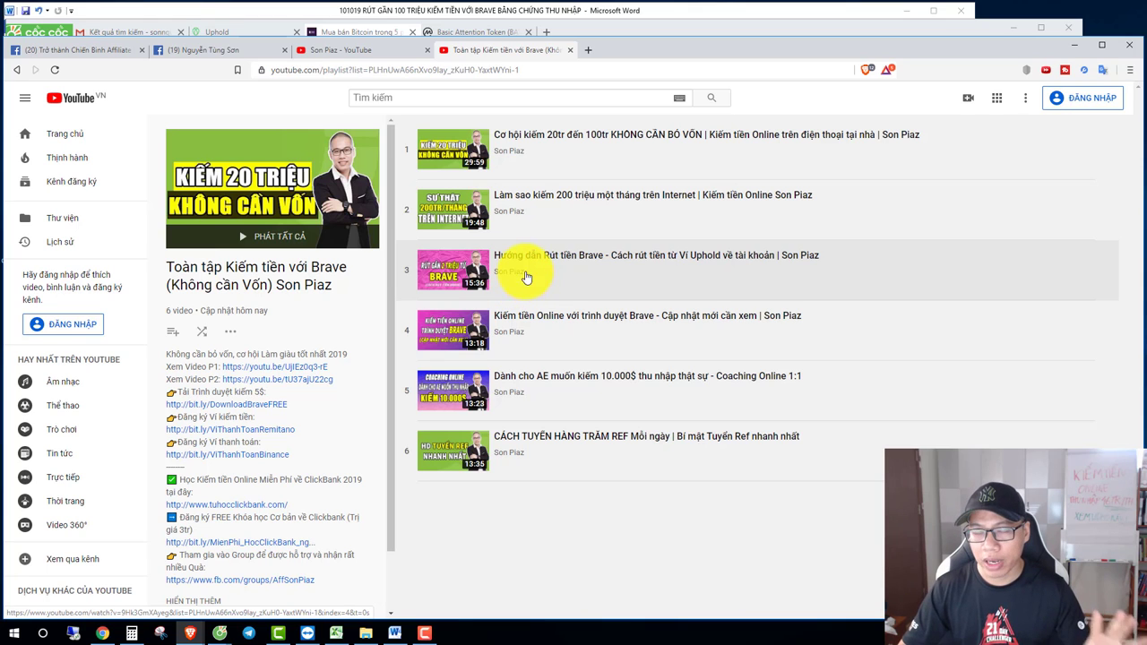
{"action": "left_click", "coordinate": [908, 33]}
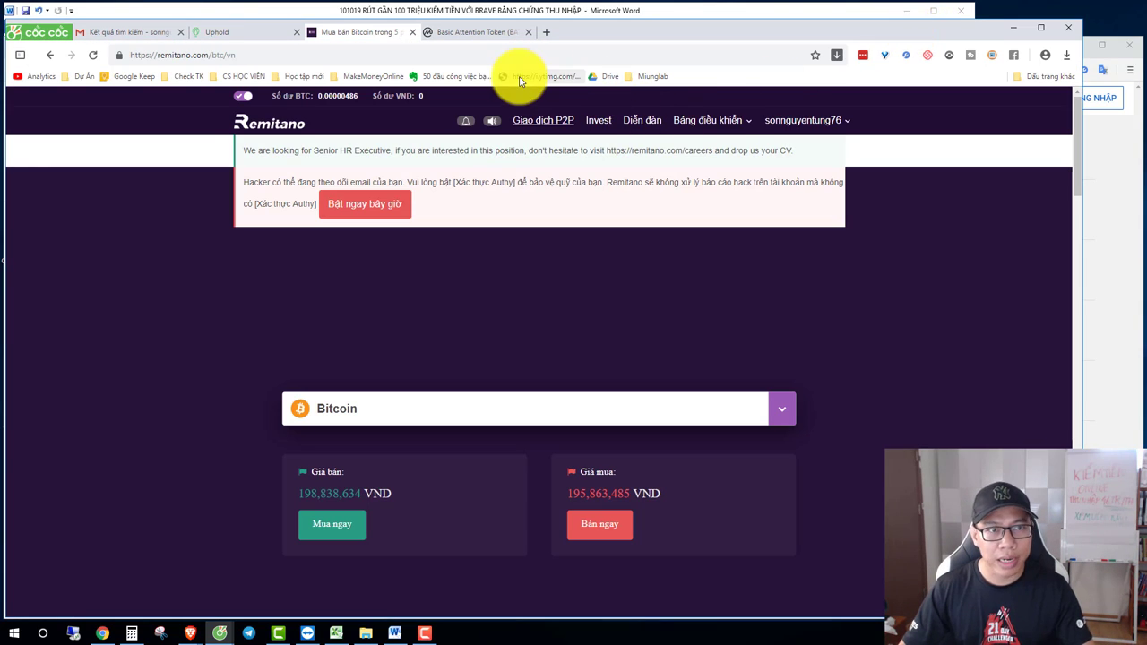
{"action": "left_click", "coordinate": [234, 31]}
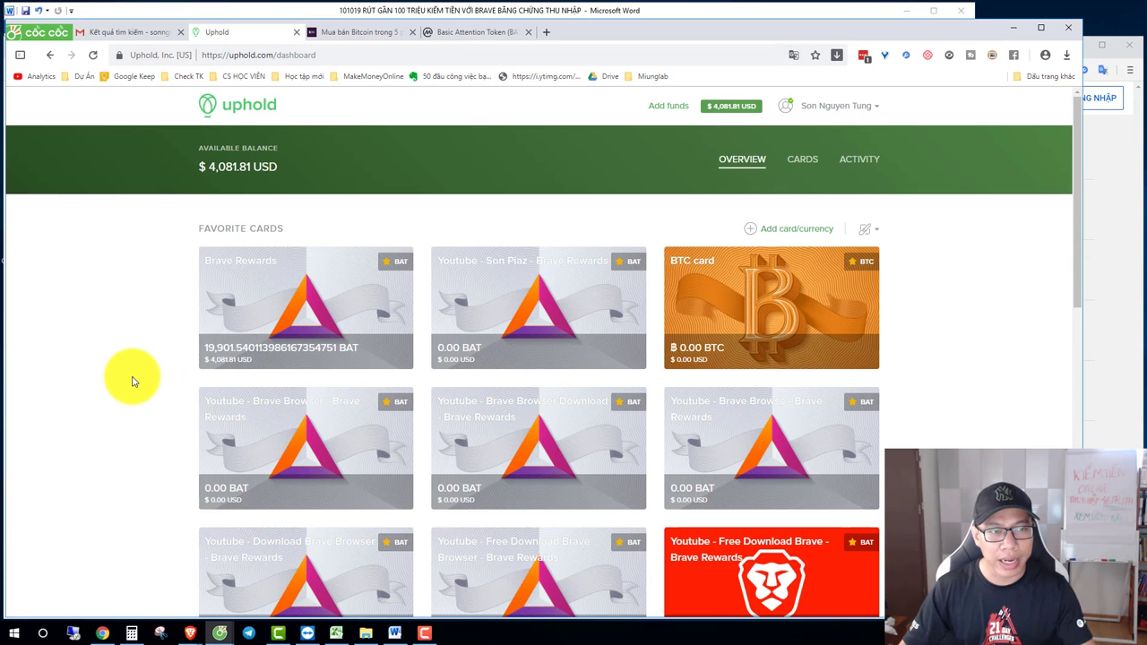
Start a Brave Rewards BAT send to Bitcoin (BTC), then switch to Remitano for the address
{"action": "left_click", "coordinate": [255, 309]}
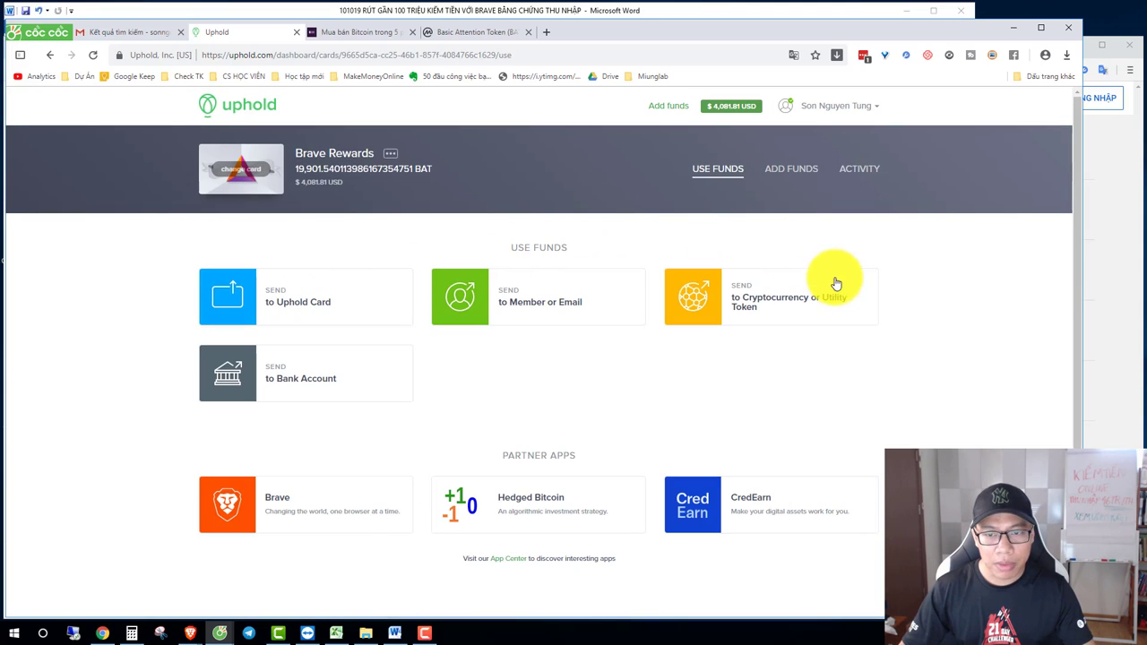
{"action": "left_click", "coordinate": [791, 314]}
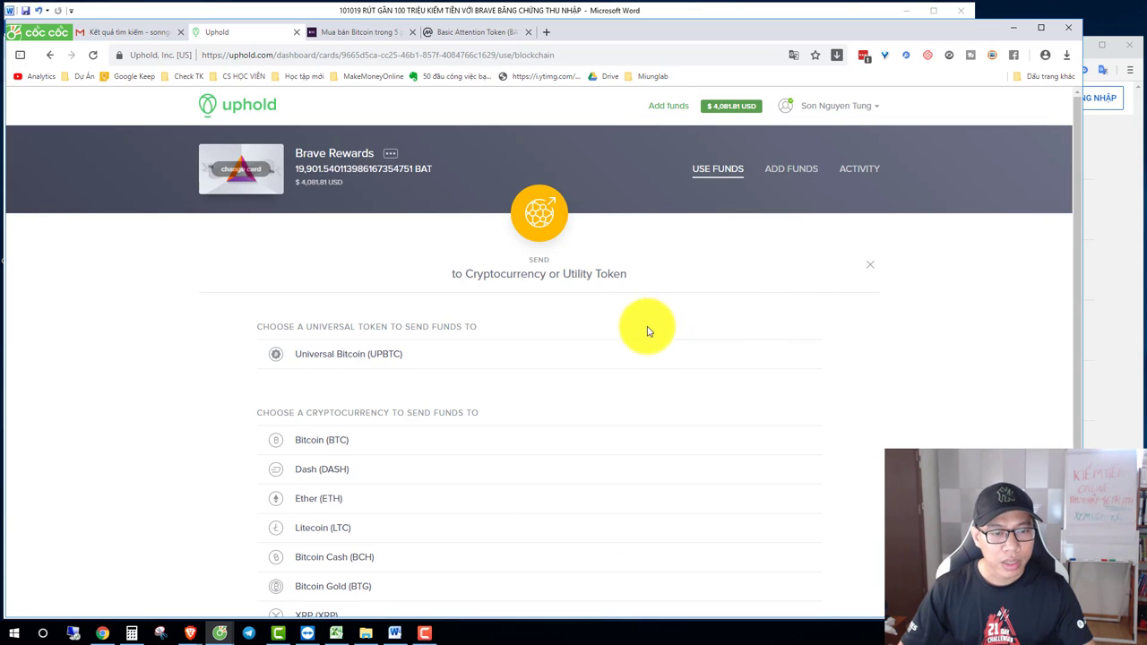
{"action": "left_click", "coordinate": [318, 448]}
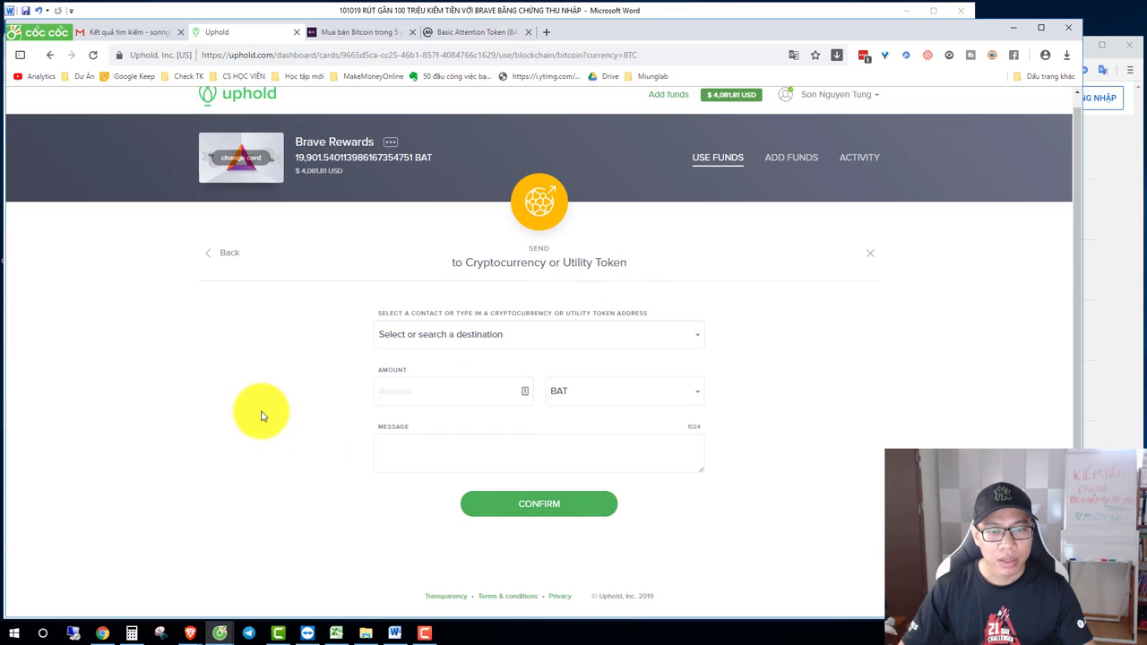
{"action": "left_click", "coordinate": [462, 342]}
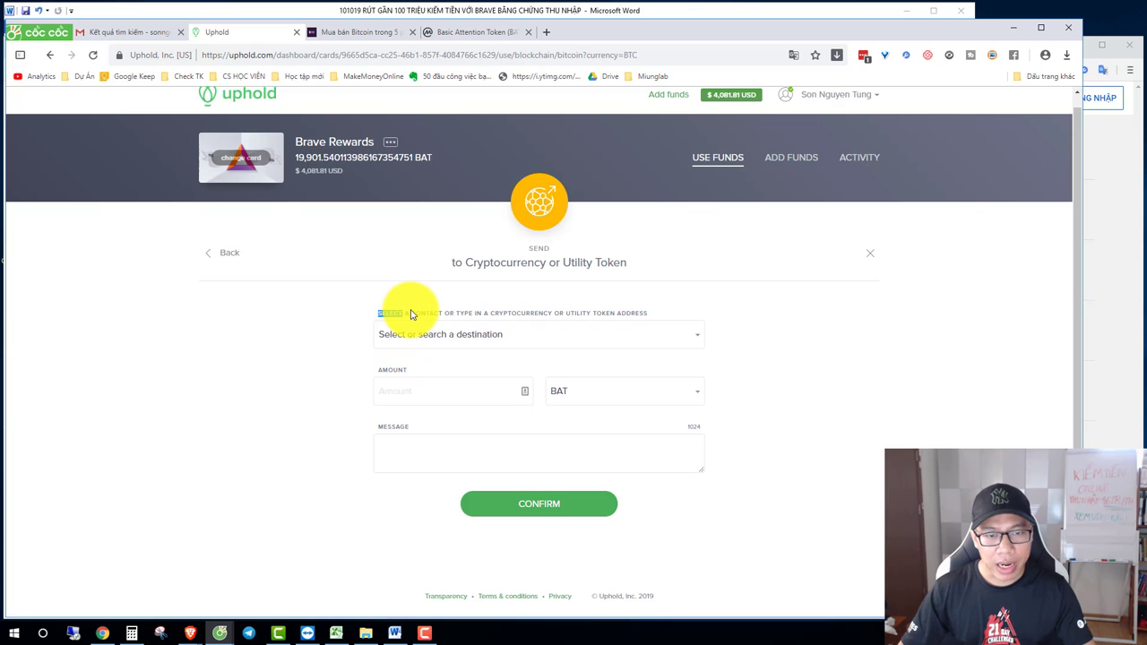
{"action": "left_click_drag", "start_coordinate": [411, 314], "coordinate": [597, 307]}
{"action": "left_click", "coordinate": [648, 312]}
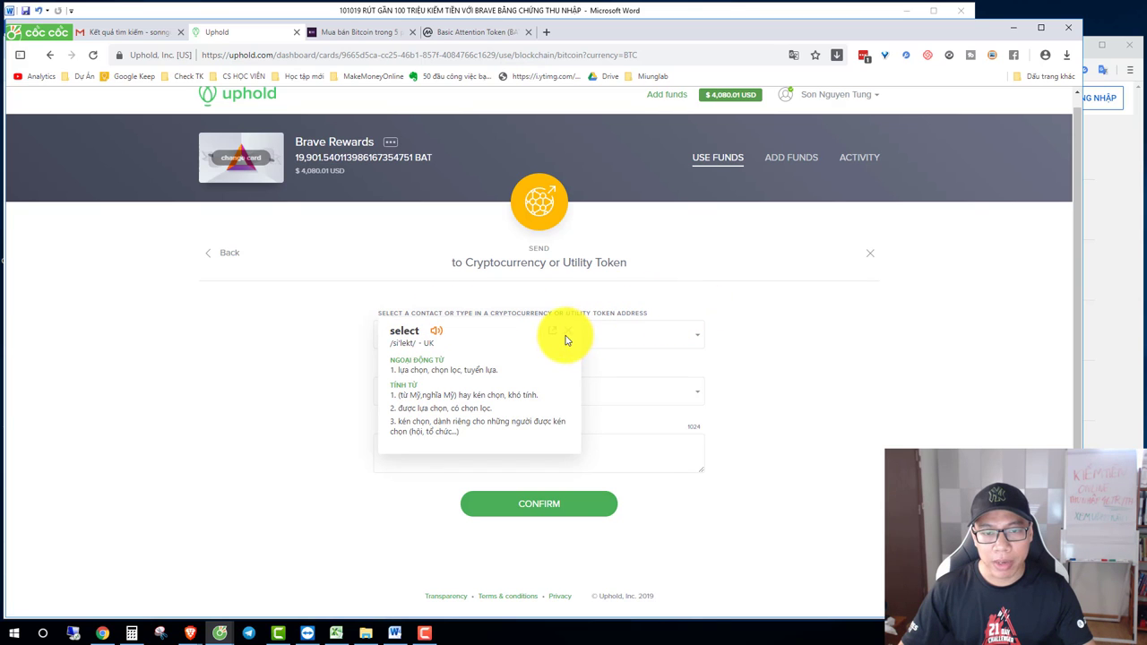
{"action": "left_click", "coordinate": [336, 30]}
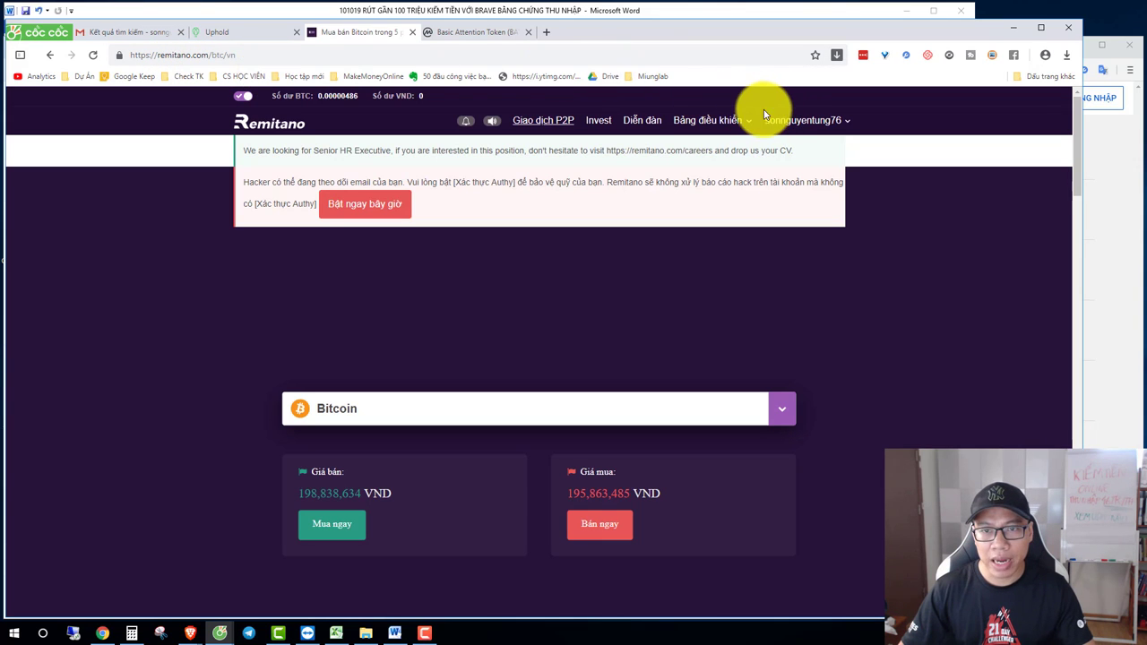
Copy the Bitcoin deposit address from Remitano's Ví wallet page via Nạp on Bitcoin
{"action": "left_click", "coordinate": [816, 132]}
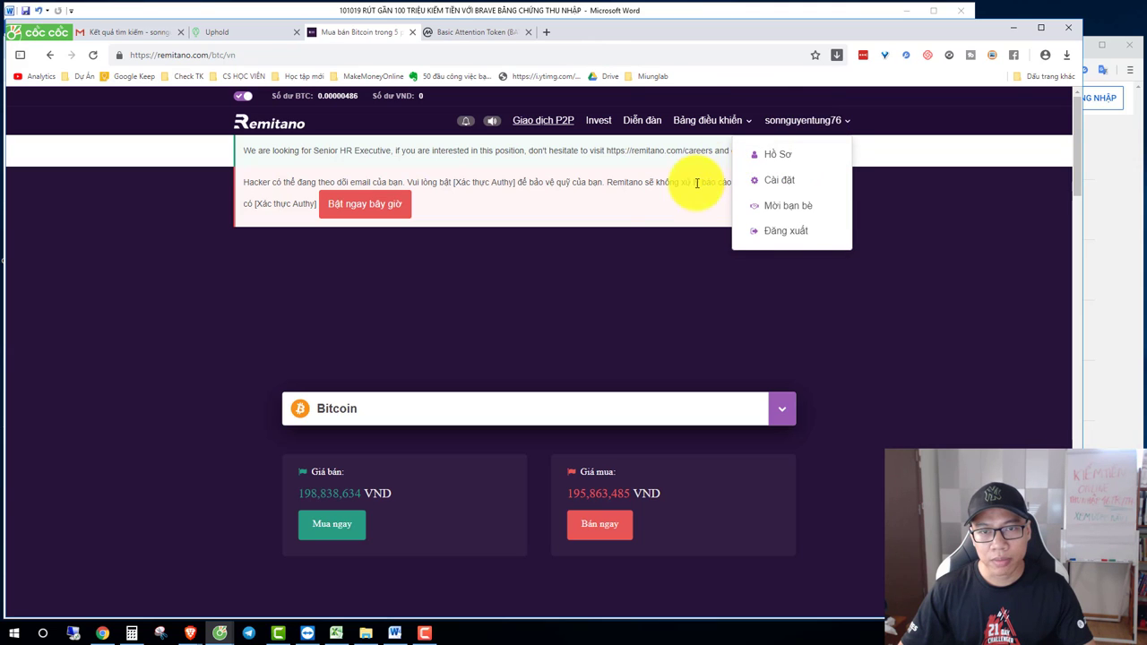
{"action": "left_click", "coordinate": [721, 129]}
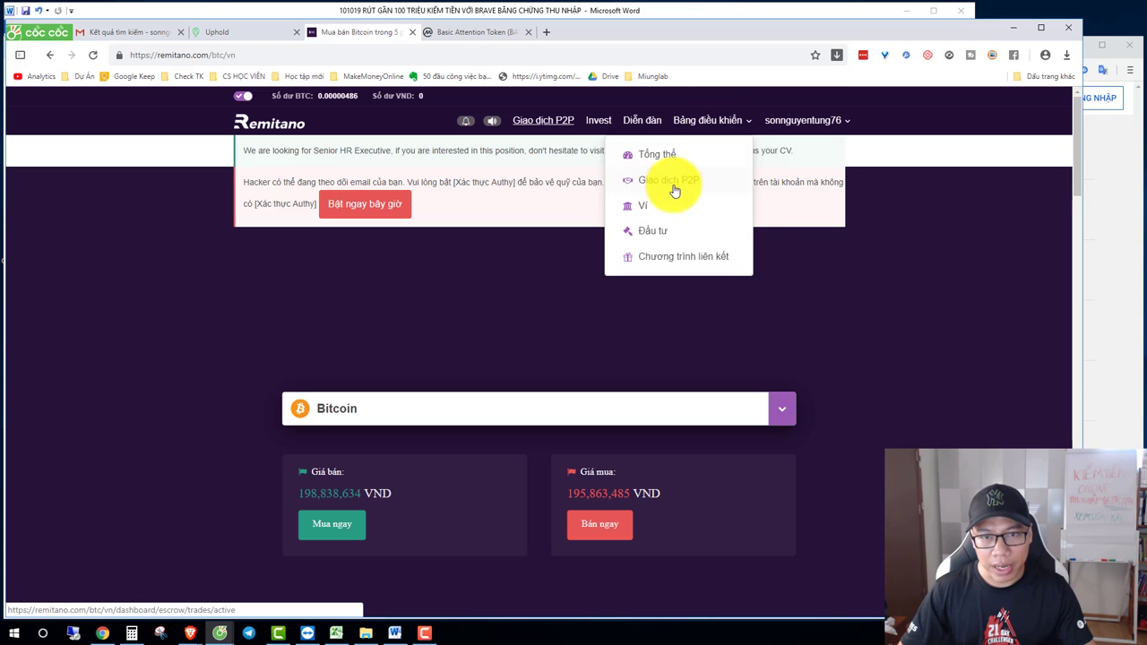
{"action": "left_click", "coordinate": [658, 208]}
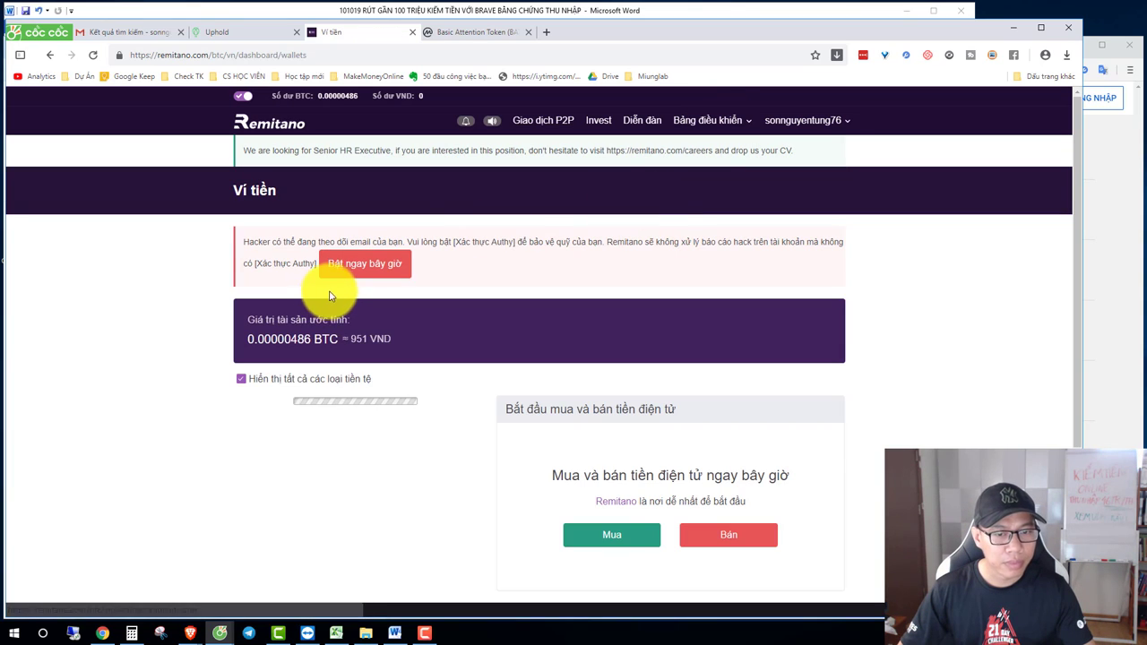
{"action": "scroll", "coordinate": [179, 314], "scroll_direction": "down", "scroll_amount": 2}
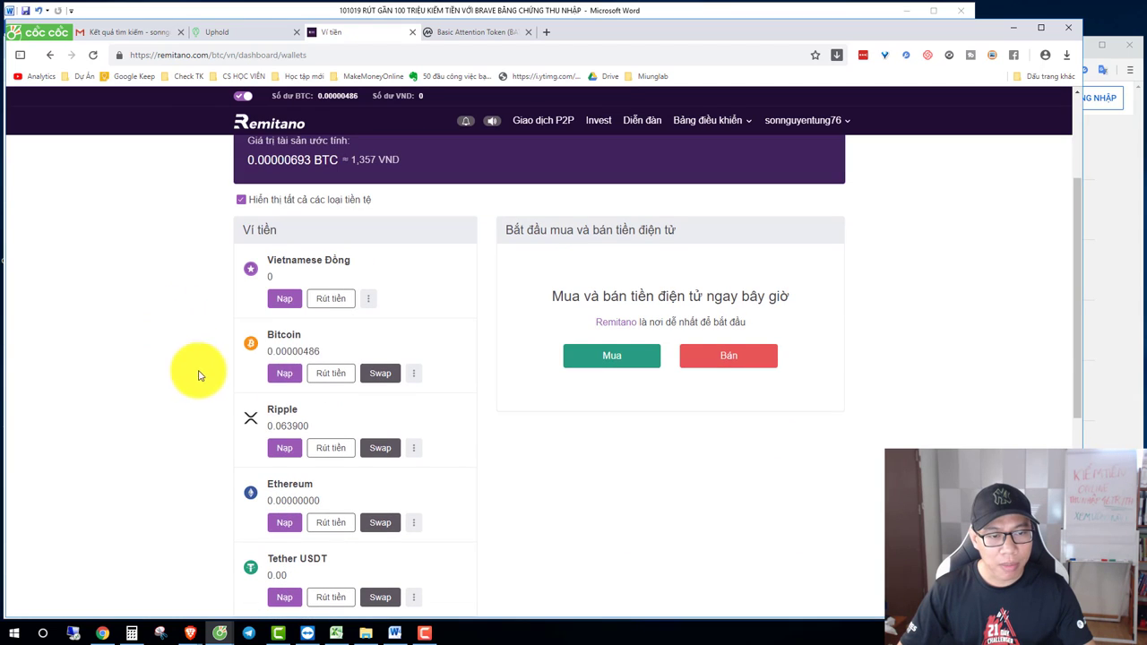
{"action": "left_click", "coordinate": [285, 374]}
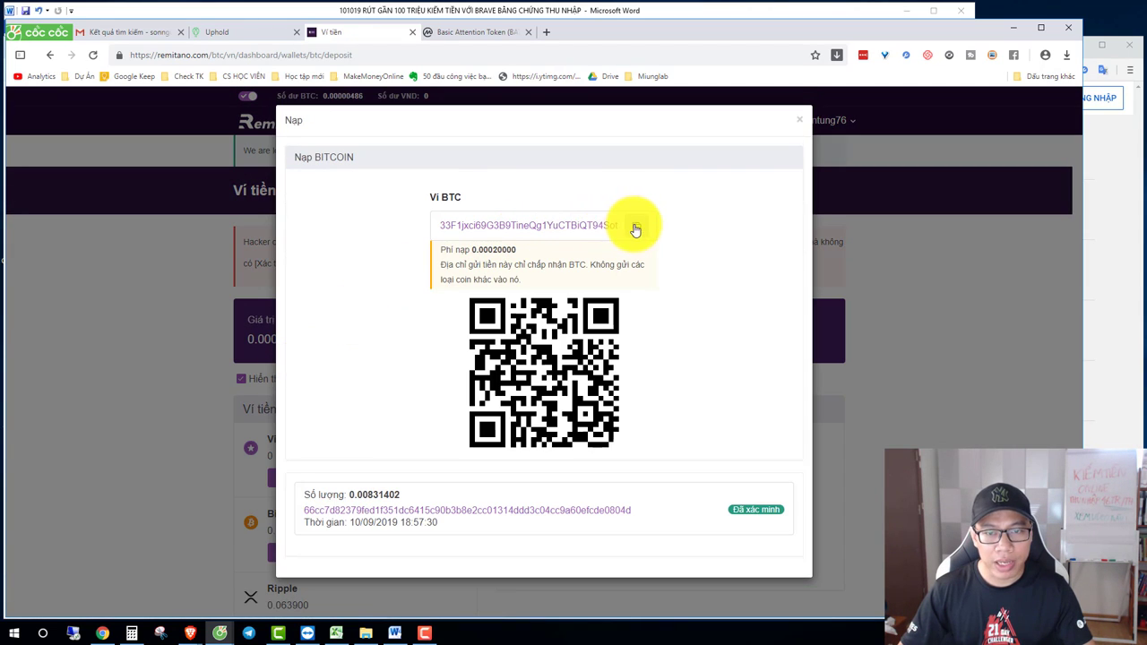
{"action": "left_click", "coordinate": [636, 229]}
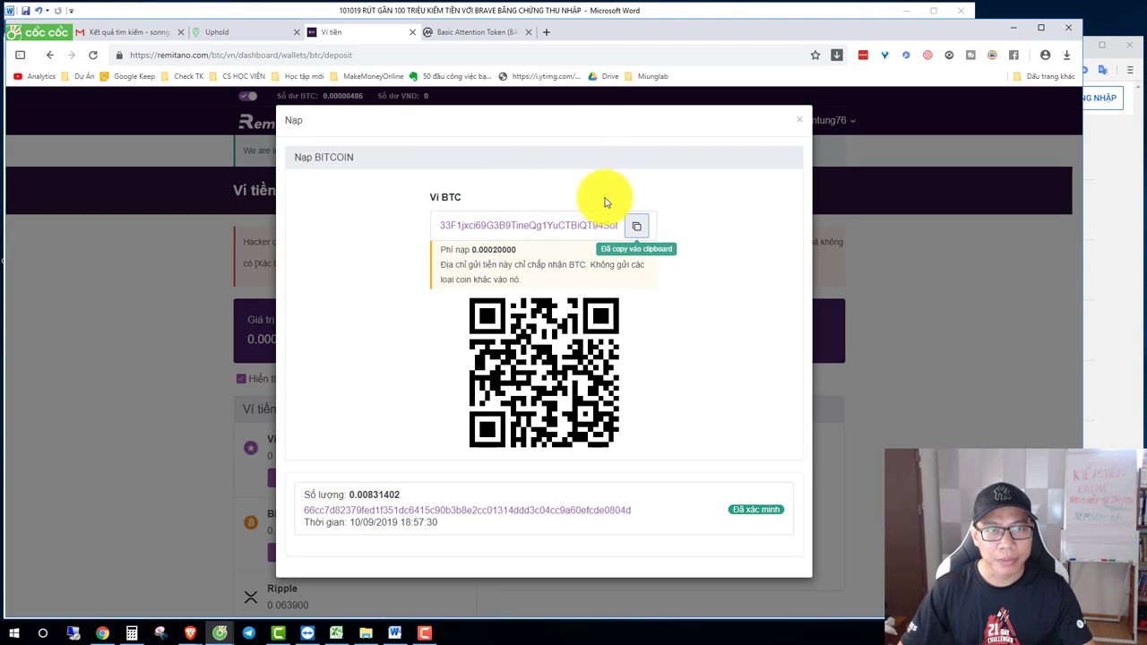
Paste the Remitano Bitcoin address as the destination in Uphold's send form
{"action": "left_click", "coordinate": [243, 34]}
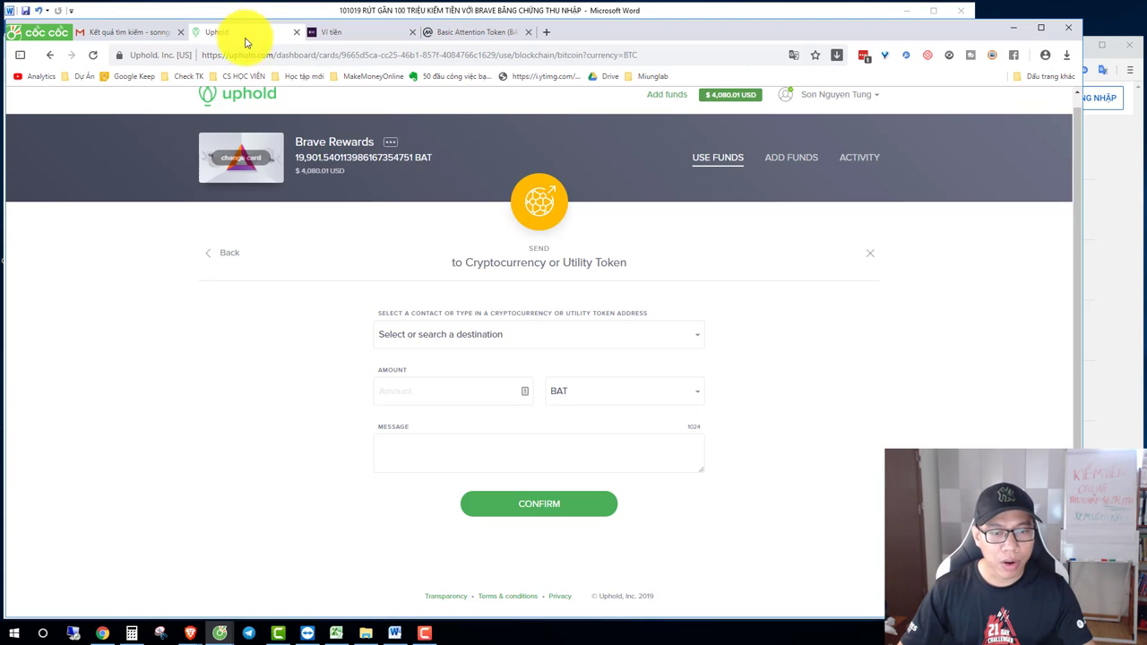
{"action": "left_click", "coordinate": [453, 334]}
{"action": "right_click", "coordinate": [454, 335]}
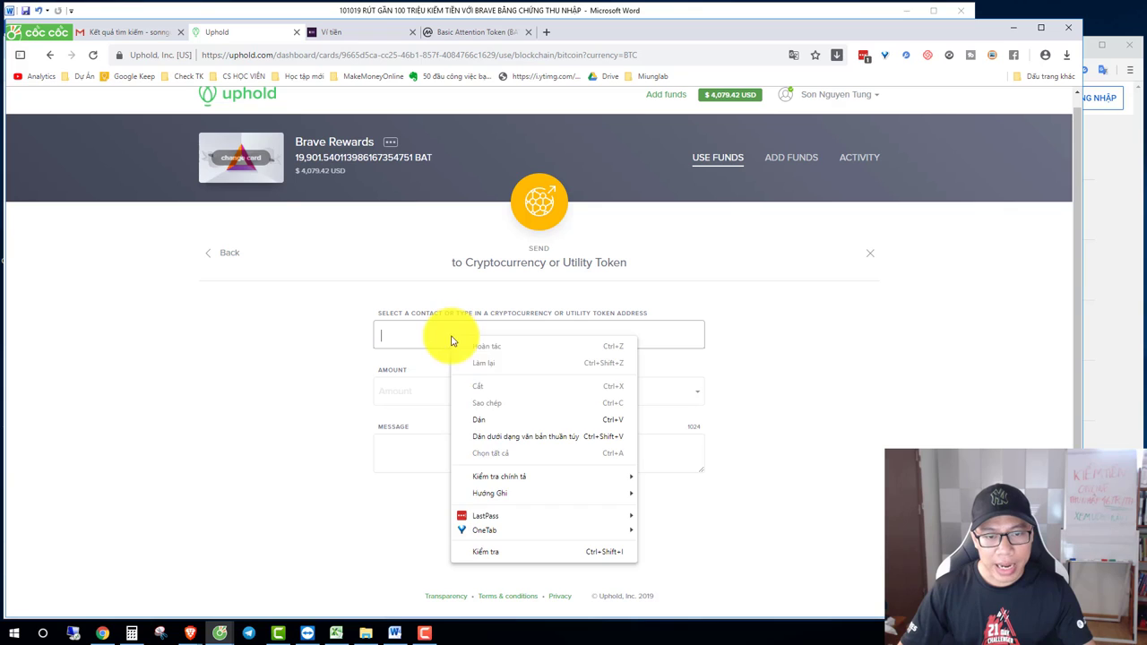
{"action": "left_click", "coordinate": [478, 417]}
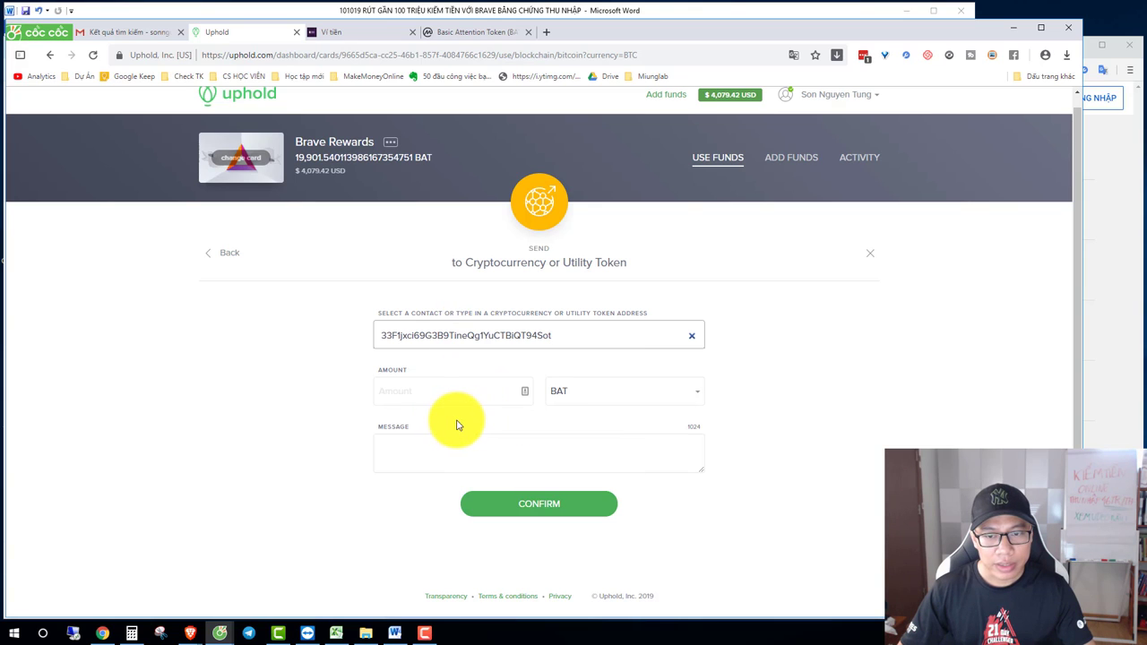
{"action": "left_click", "coordinate": [453, 401]}
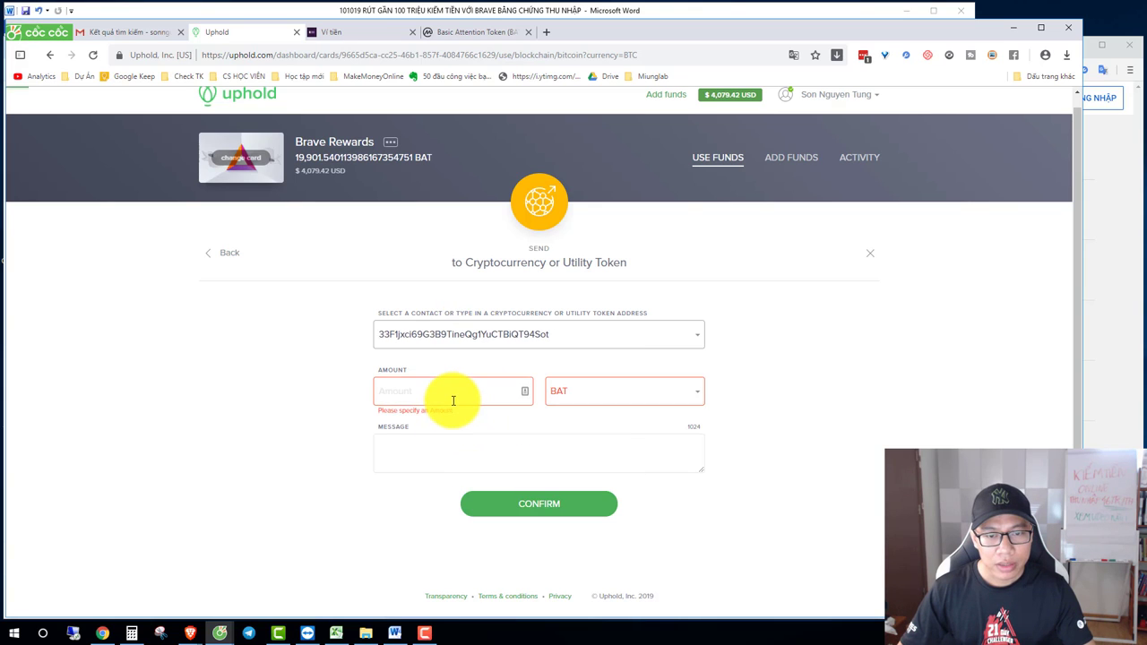
Enter 1000 BAT as the amount and review the roughly 0.02292983 BTC credited
{"action": "scroll", "coordinate": [277, 379], "scroll_direction": "down", "scroll_amount": 1}
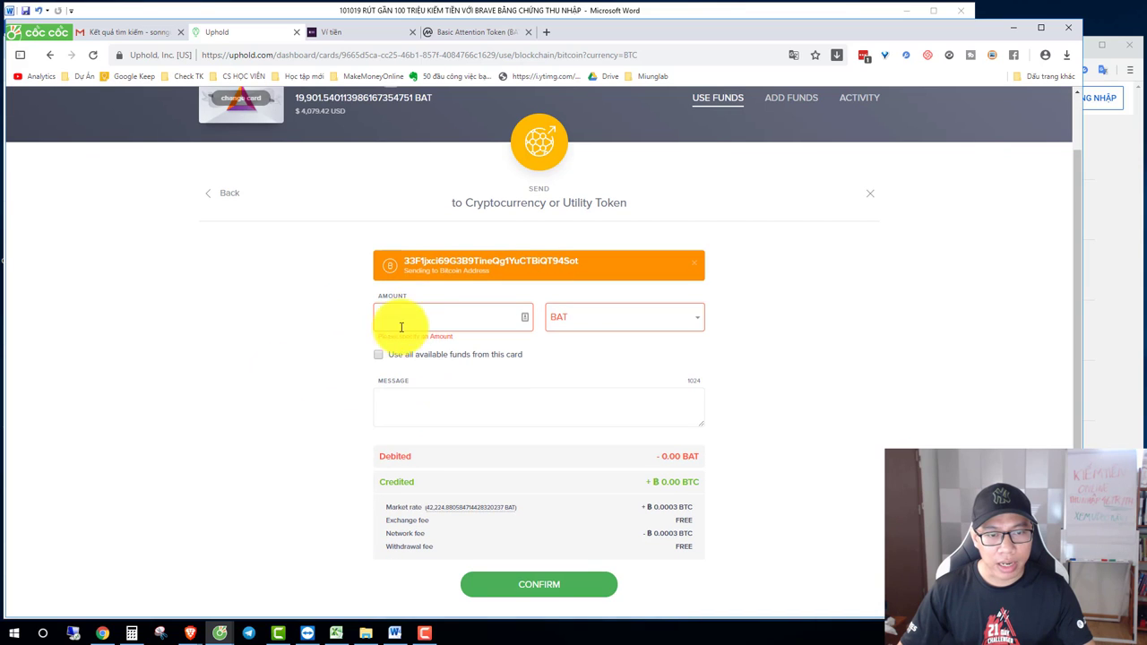
{"action": "left_click", "coordinate": [425, 318]}
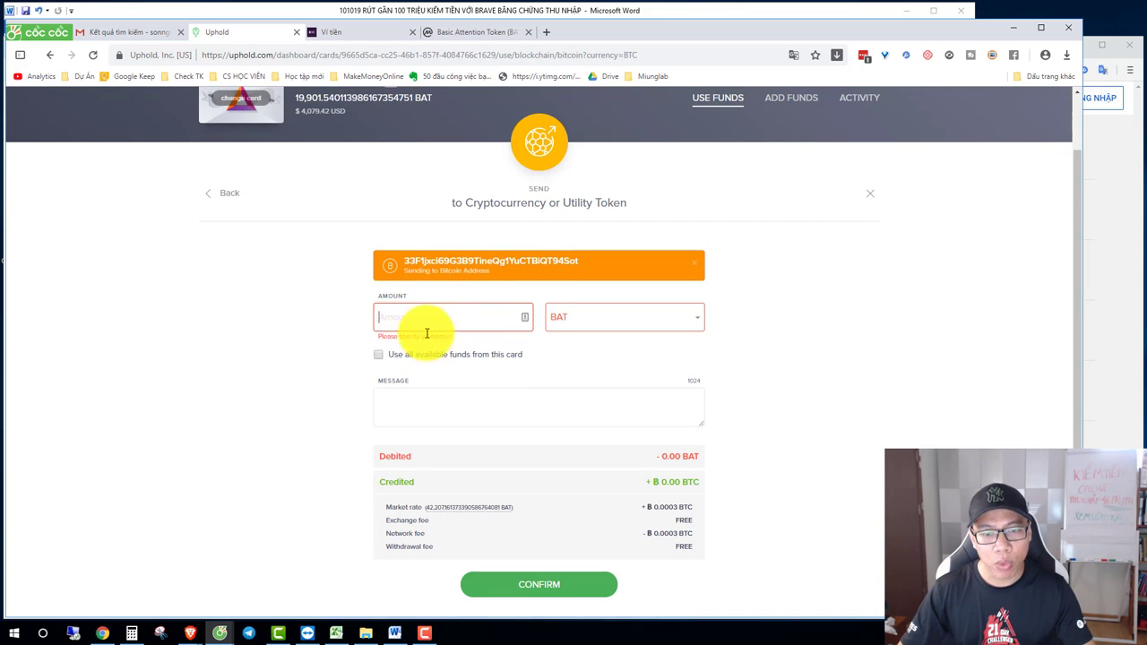
{"action": "scroll", "coordinate": [417, 314], "scroll_direction": "up", "scroll_amount": 1}
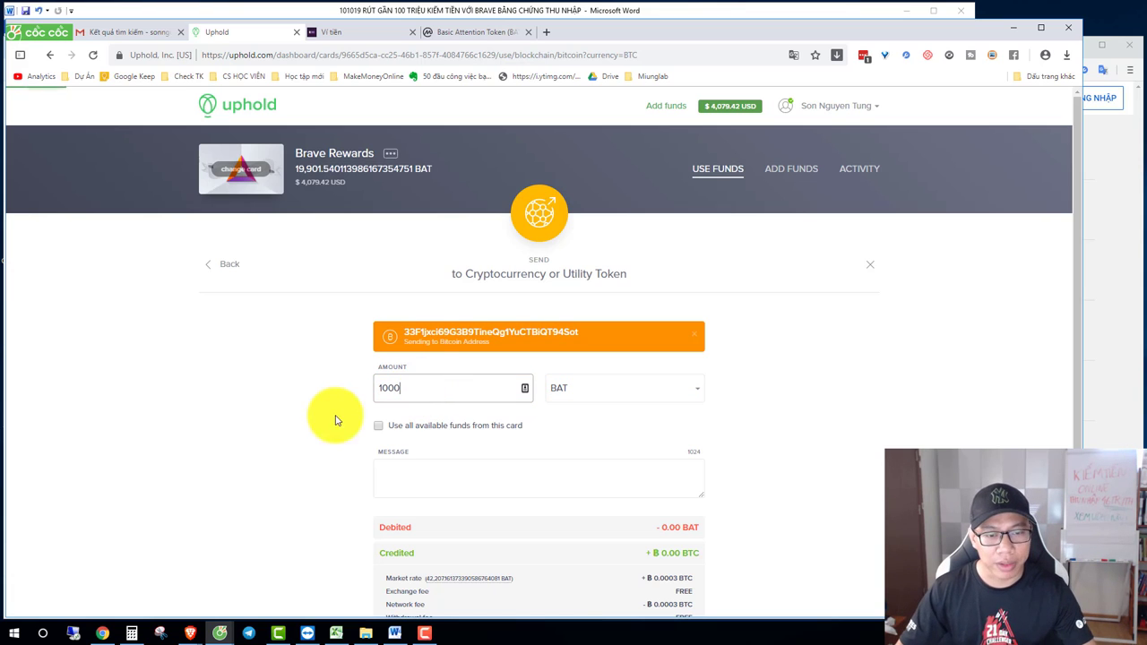
{"action": "scroll", "coordinate": [325, 413], "scroll_direction": "down", "scroll_amount": 2}
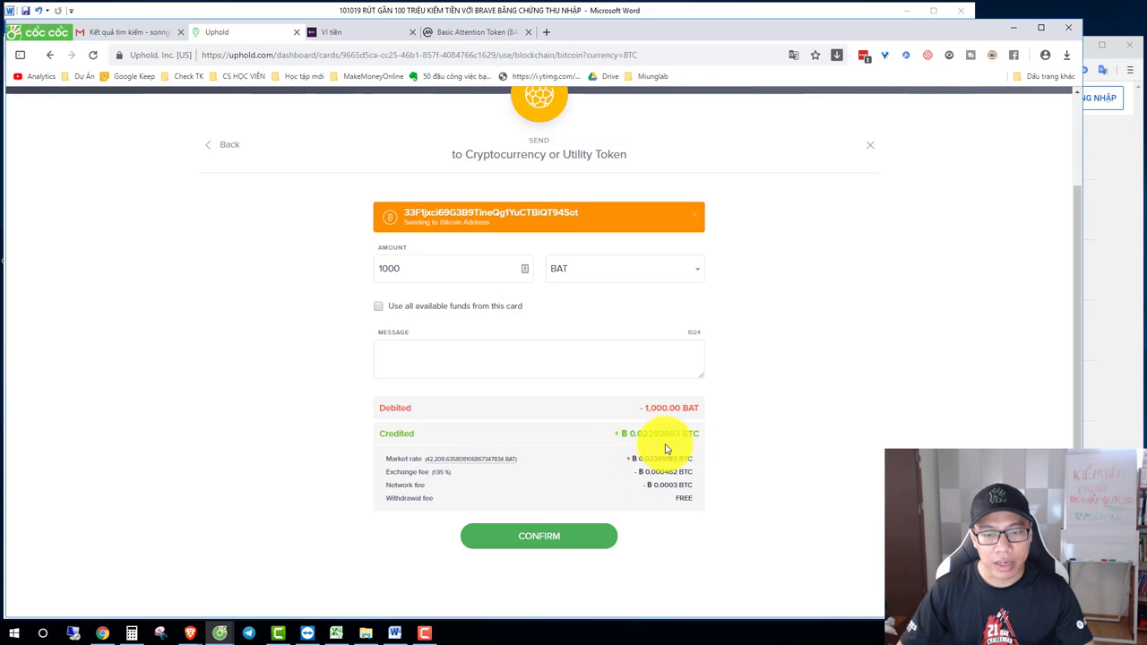
{"action": "scroll", "coordinate": [631, 438], "scroll_direction": "up", "scroll_amount": 2}
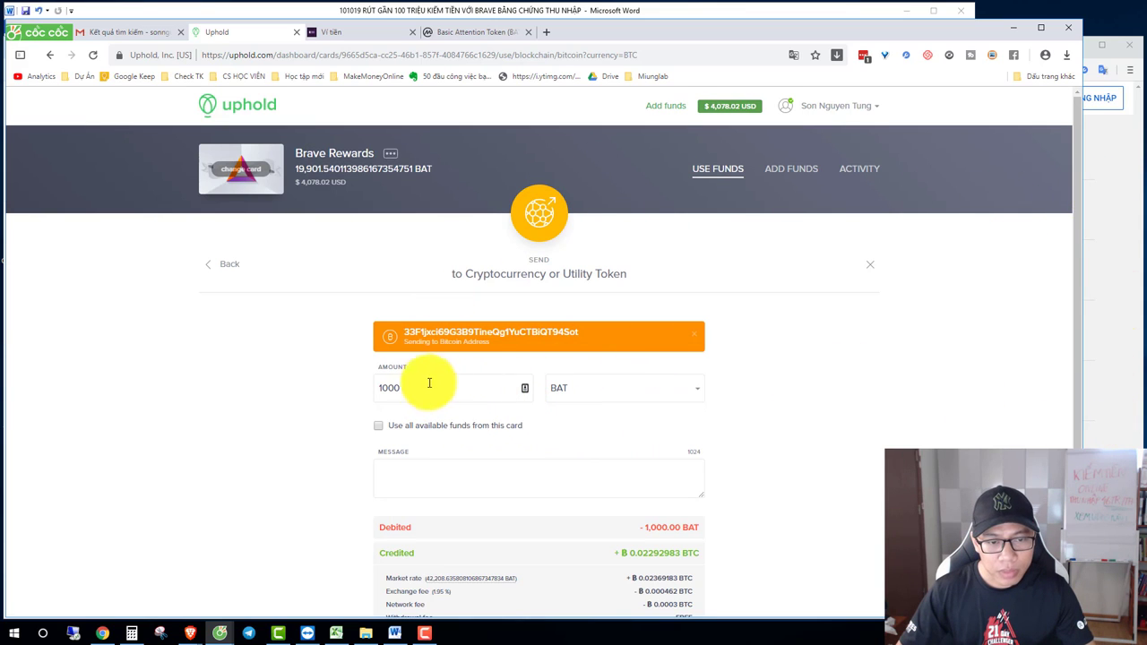
Replace 1000 with all available funds, 19,901.54 BAT, previewing 0.46169065 BTC credited
{"action": "double_click", "coordinate": [386, 395]}
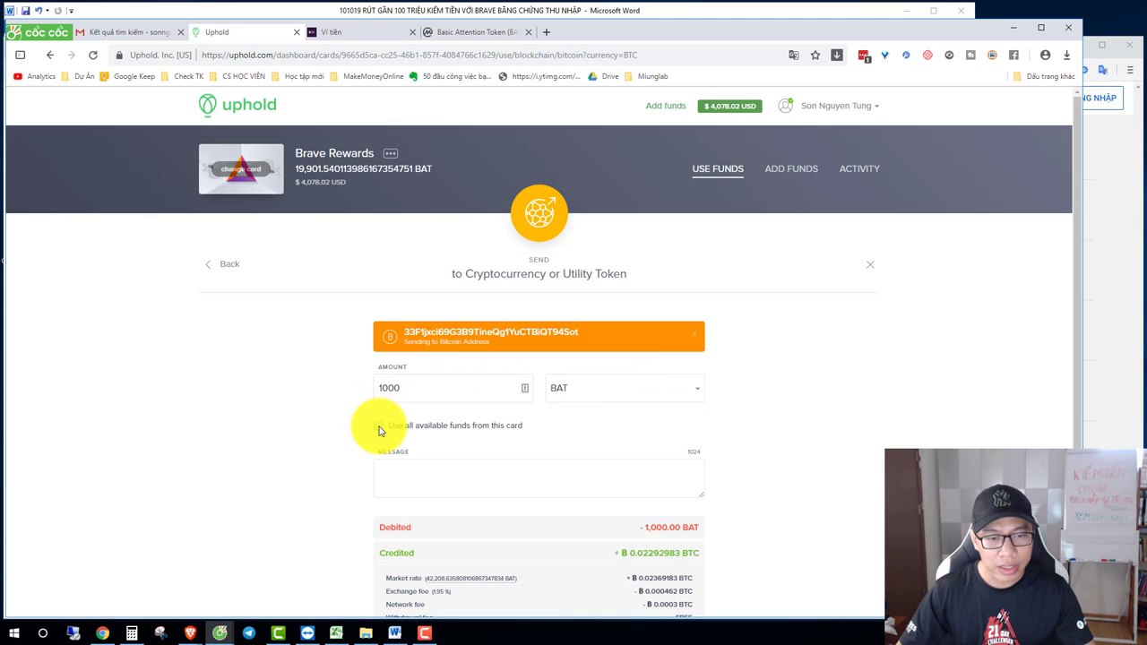
{"action": "left_click", "coordinate": [379, 428]}
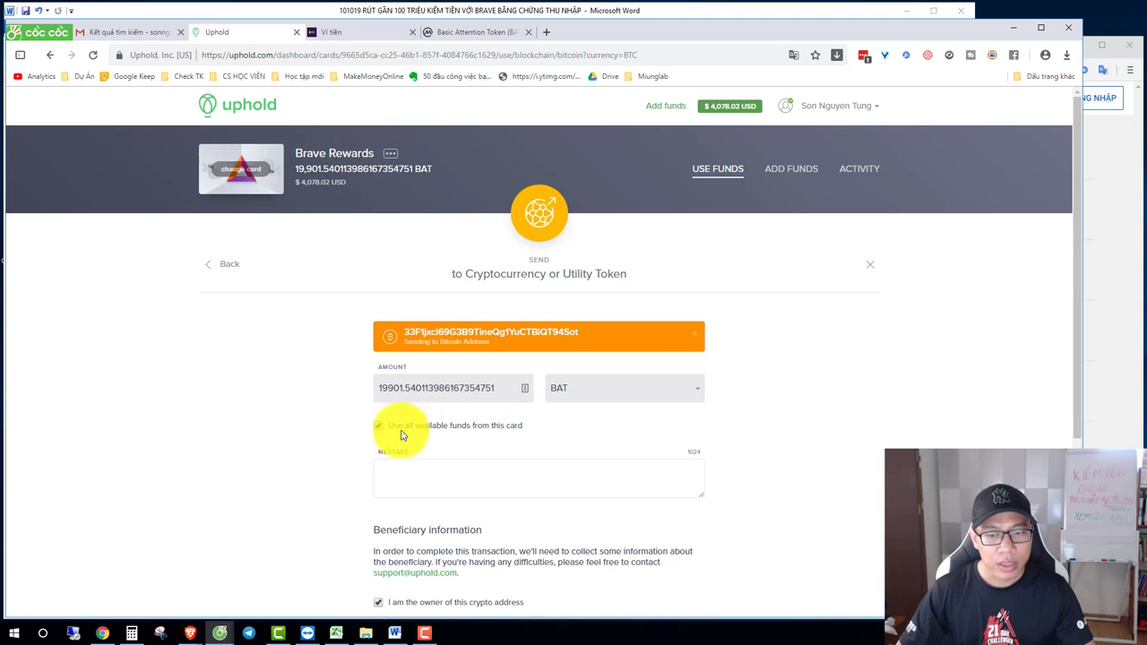
{"action": "scroll", "coordinate": [376, 421], "scroll_direction": "down", "scroll_amount": 1}
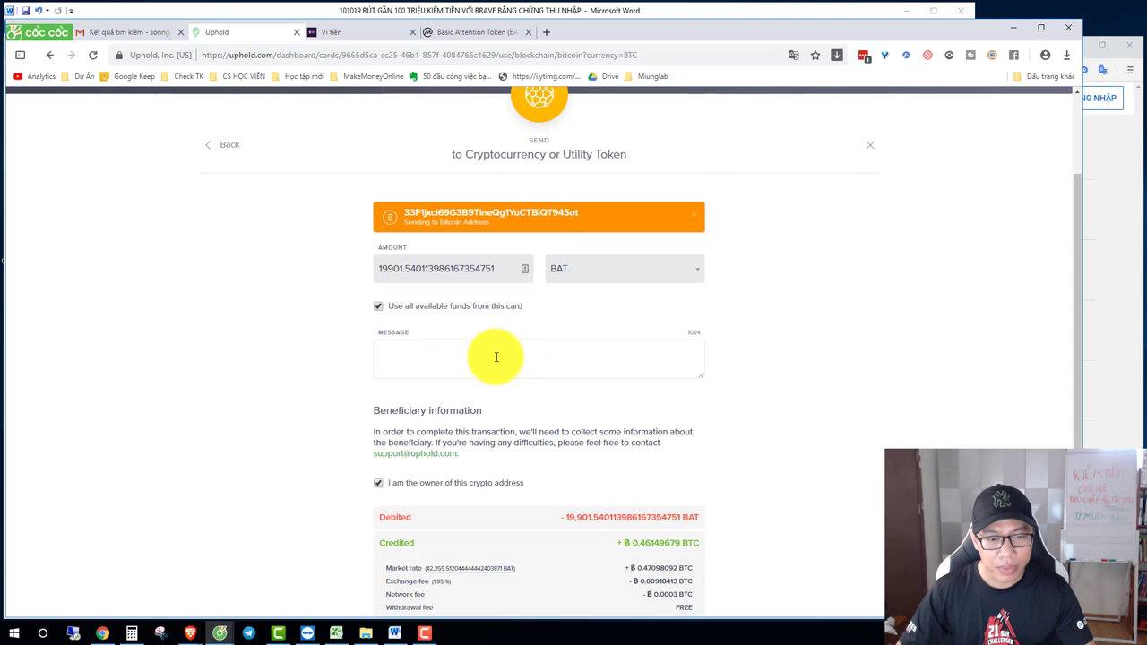
{"action": "scroll", "coordinate": [495, 356], "scroll_direction": "down", "scroll_amount": 2}
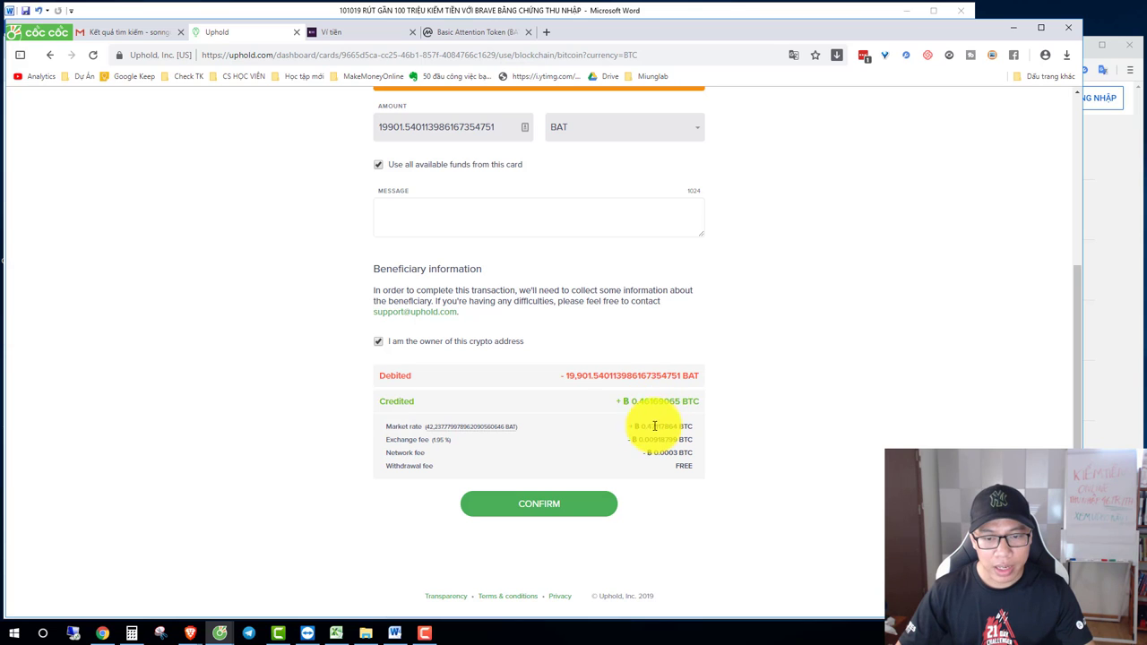
{"action": "scroll", "coordinate": [296, 403], "scroll_direction": "up", "scroll_amount": 5}
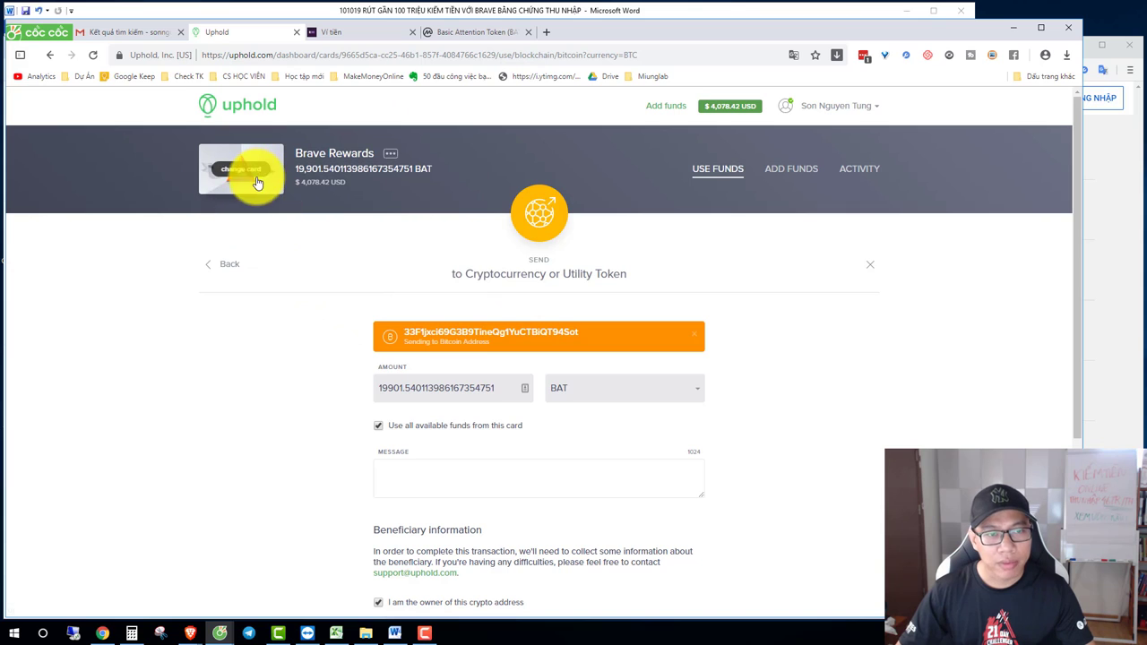
{"action": "scroll", "coordinate": [501, 358], "scroll_direction": "down", "scroll_amount": 3}
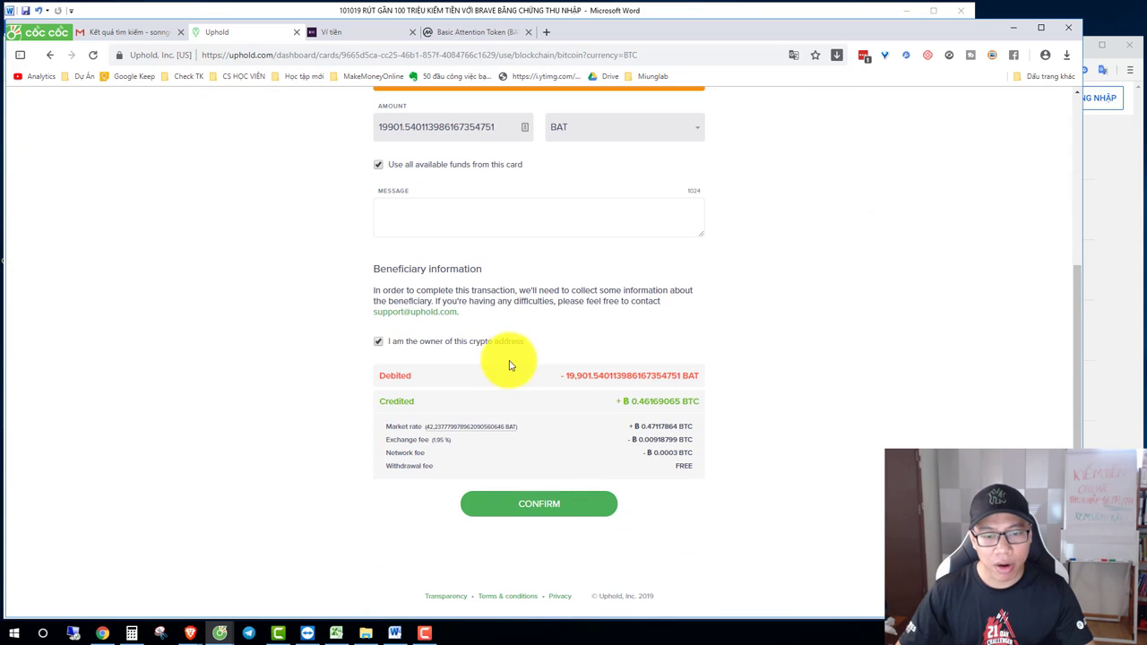
Confirm the send and authorize it with the 6-digit authenticator code
{"action": "left_click", "coordinate": [578, 507]}
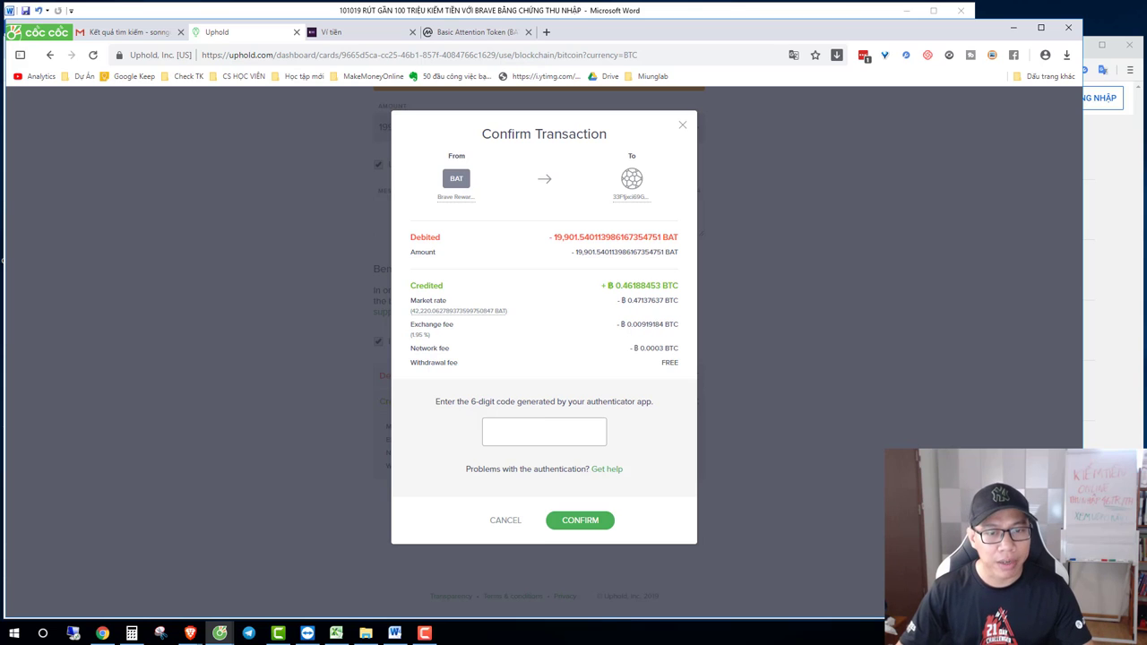
{"action": "key", "text": "alt+Tab"}
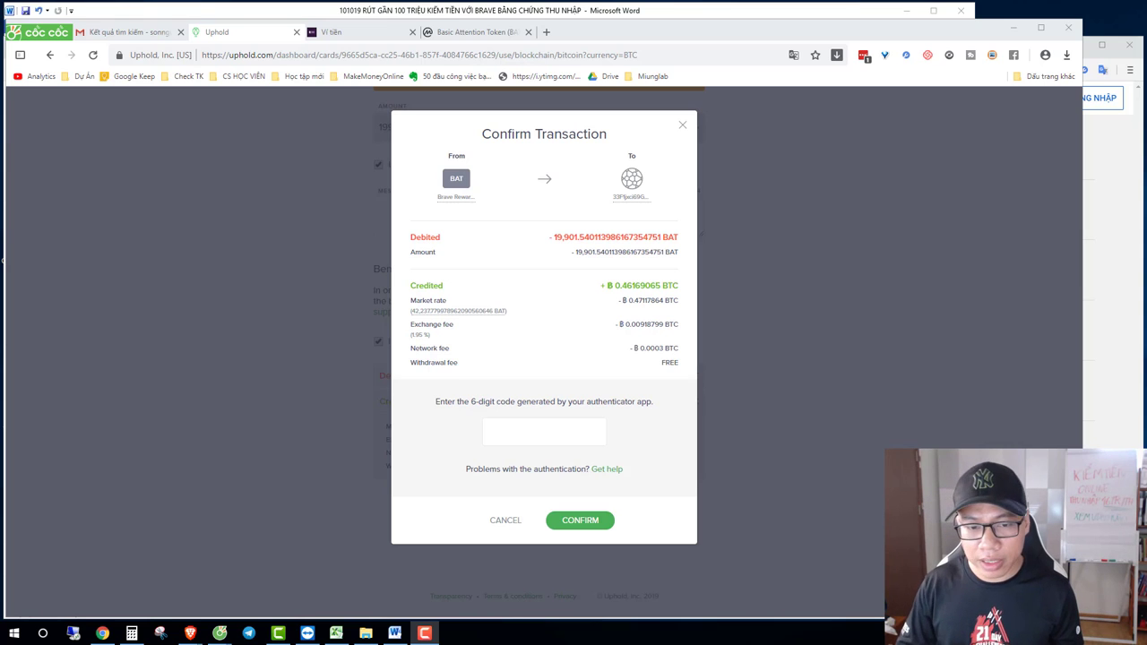
{"action": "left_click", "coordinate": [557, 436]}
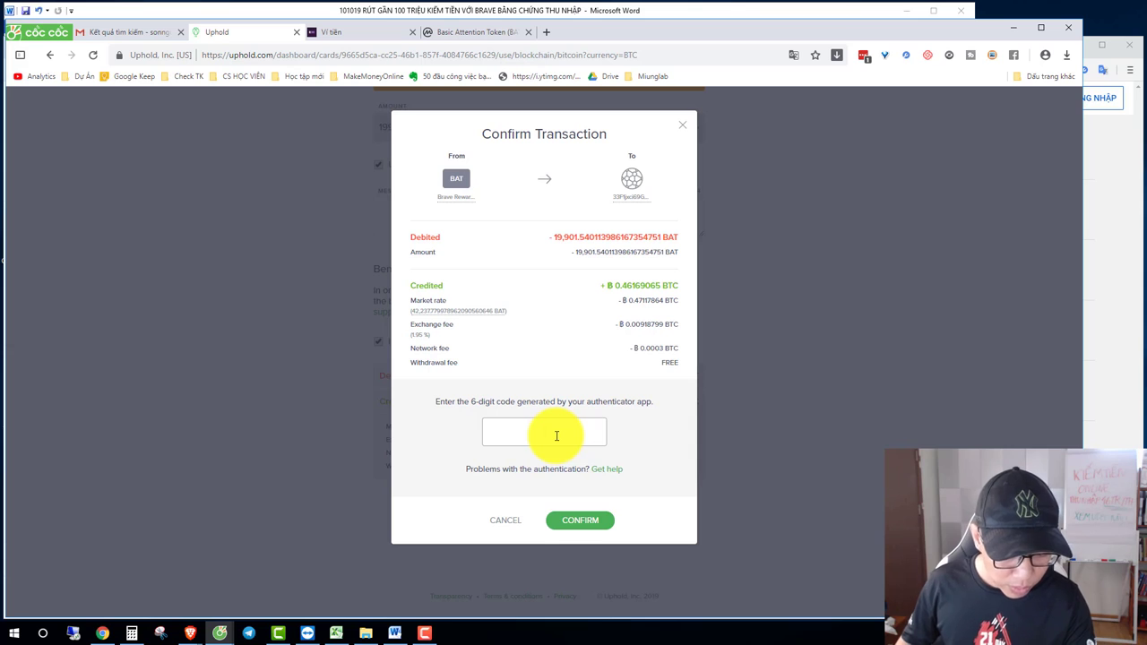
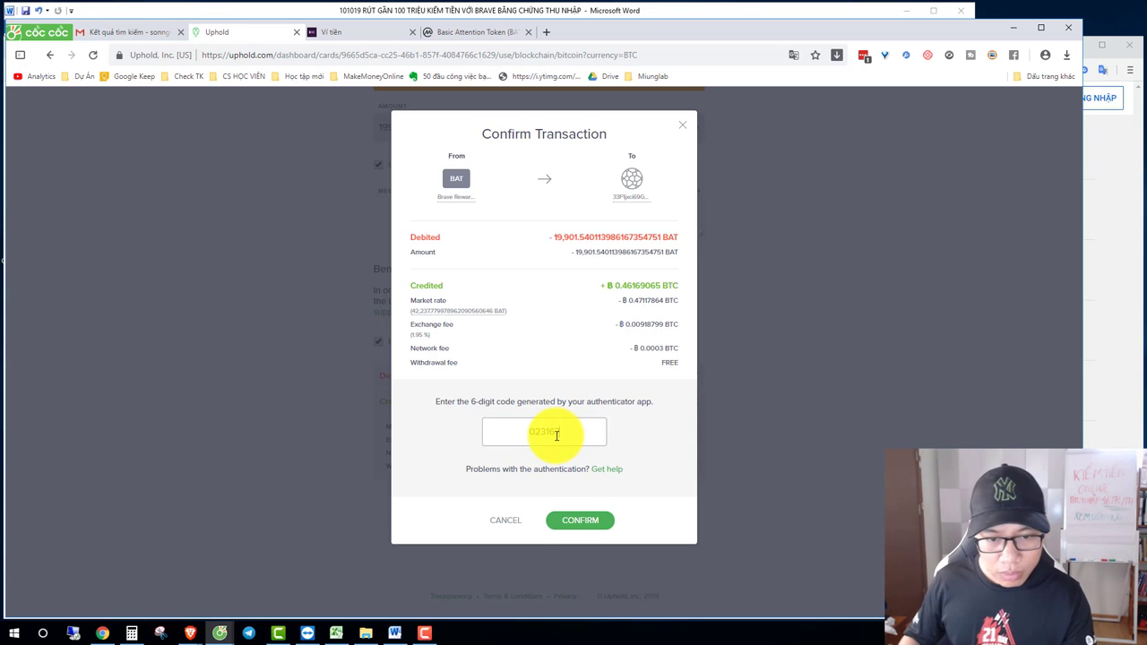
{"action": "left_click", "coordinate": [573, 531]}
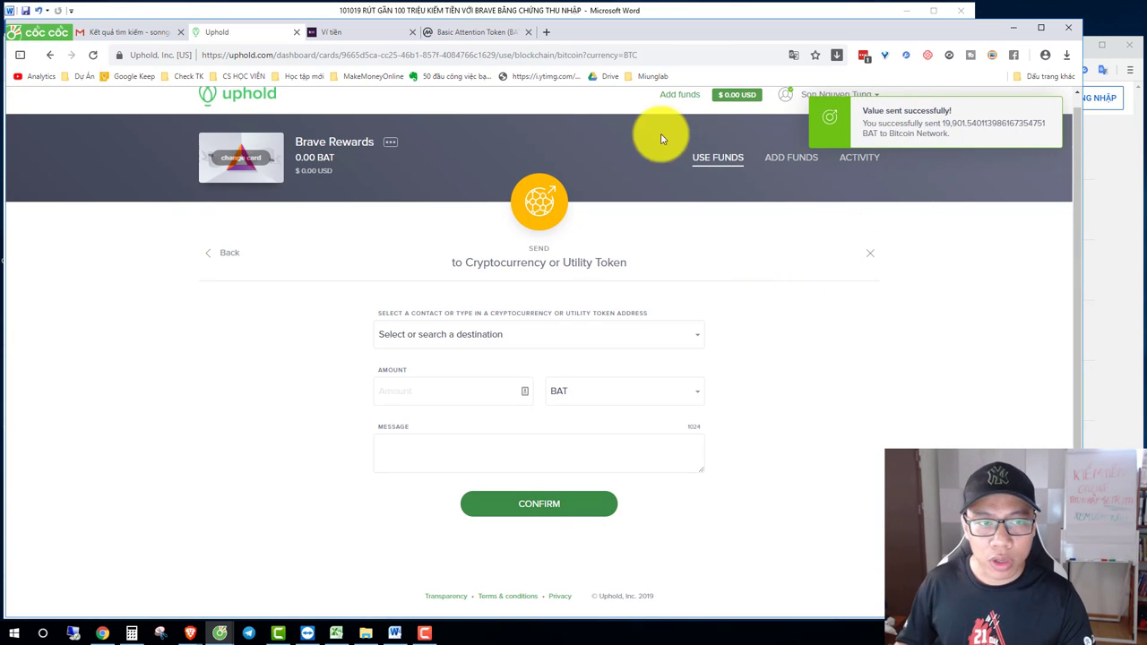
Return to the Uphold dashboard and find the processing 19,901.54 BAT send in Recent Activity
{"action": "scroll", "coordinate": [295, 213], "scroll_direction": "up", "scroll_amount": 1}
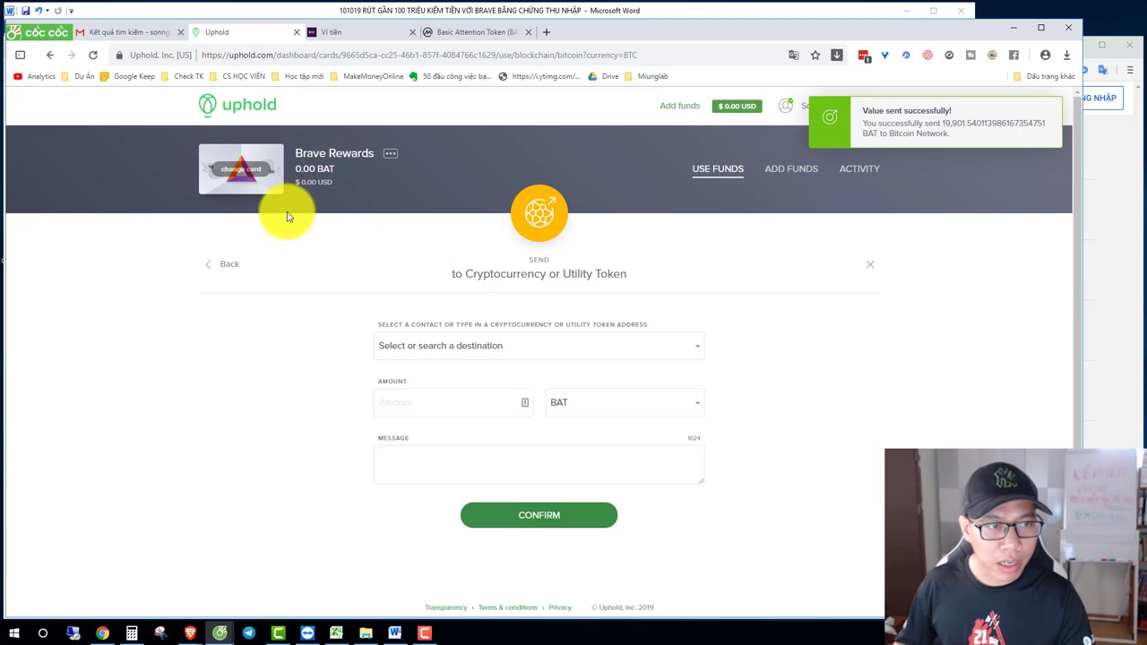
{"action": "left_click", "coordinate": [248, 112]}
{"action": "scroll", "coordinate": [398, 377], "scroll_direction": "down", "scroll_amount": 7}
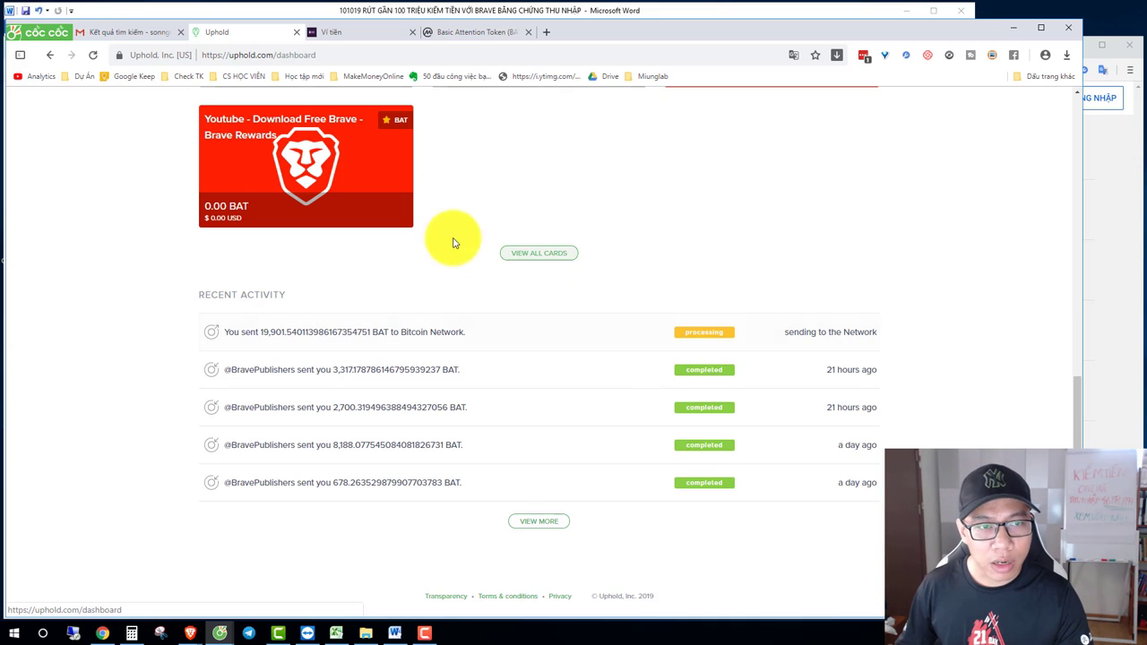
Close Remitano's Bitcoin deposit dialog and open the Bán ngay Bitcoin selling page
{"action": "left_click", "coordinate": [343, 39]}
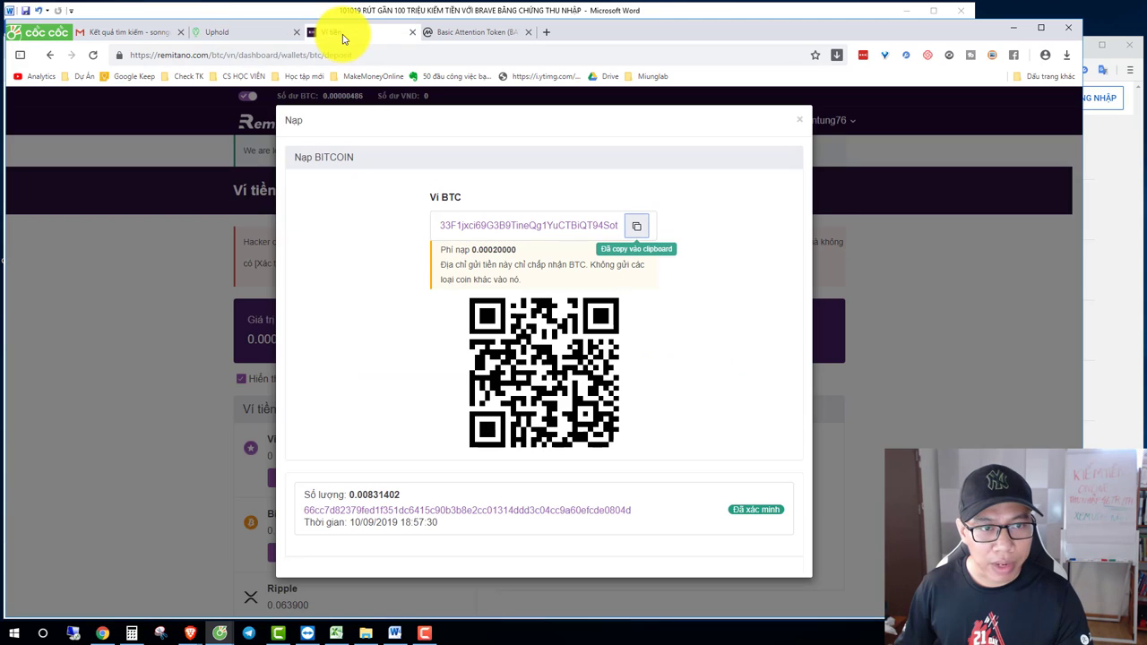
{"action": "left_click", "coordinate": [799, 119]}
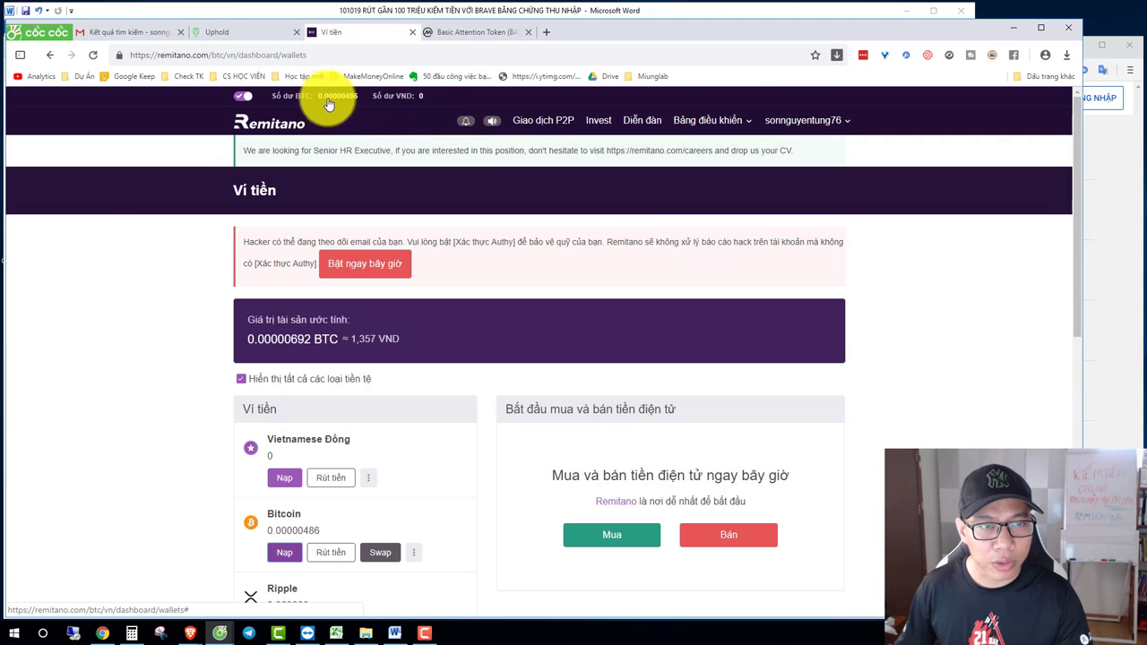
{"action": "left_click", "coordinate": [267, 117]}
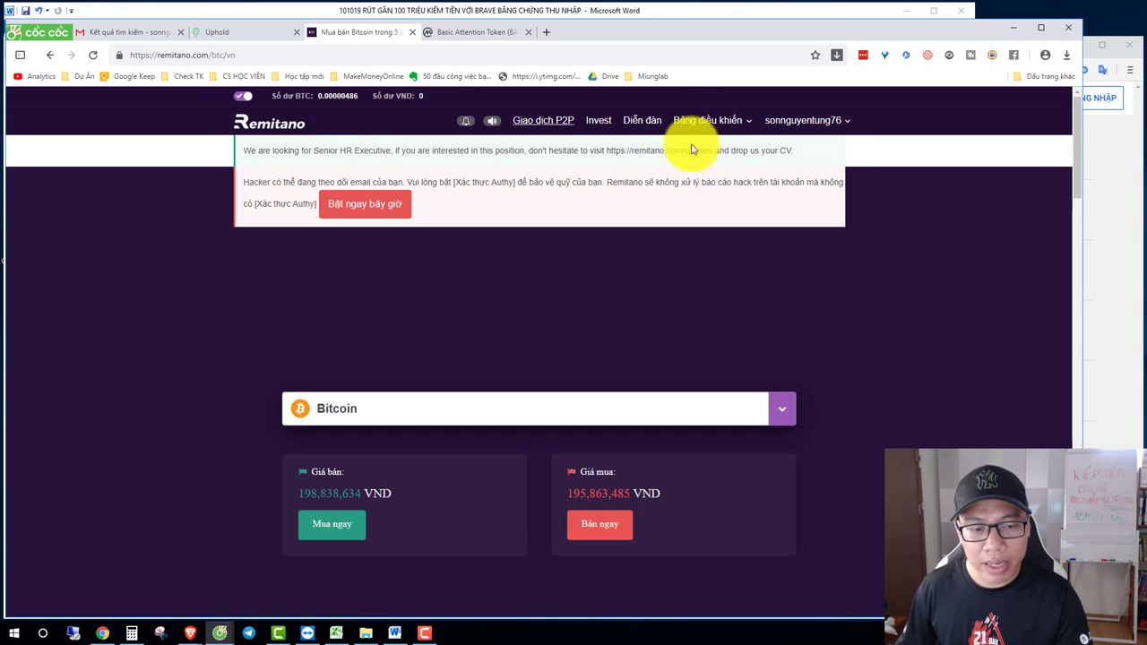
{"action": "left_click", "coordinate": [588, 534]}
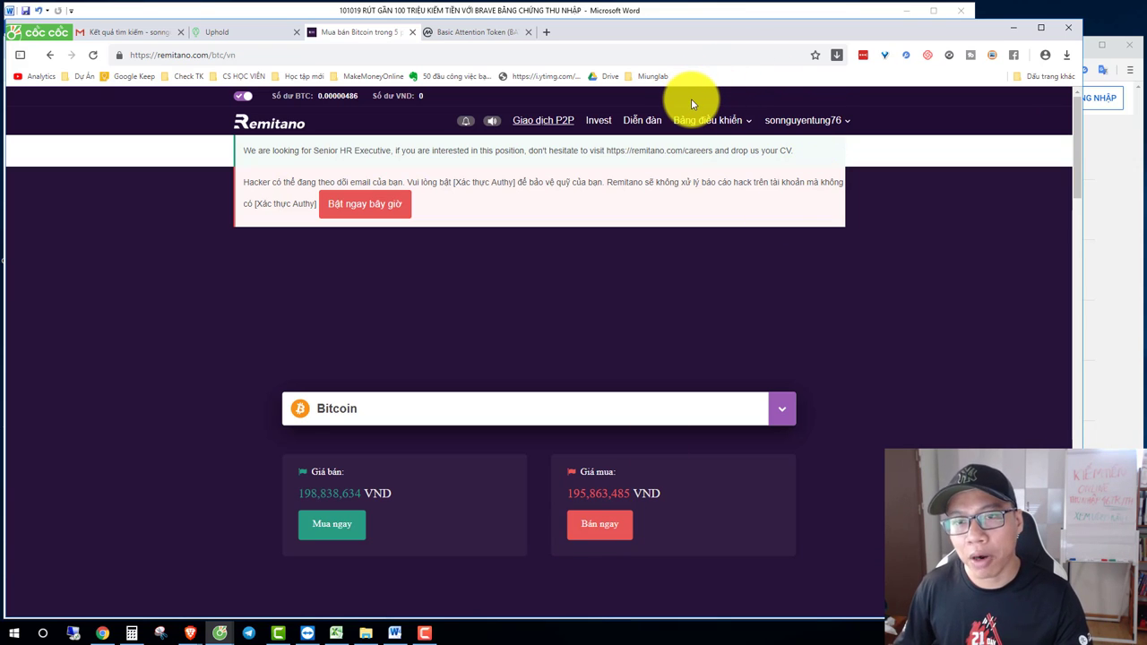
Highlight the Bước 4 line in the Word withdrawal notes, then switch to the Brave YouTube playlist
{"action": "left_click", "coordinate": [728, 15]}
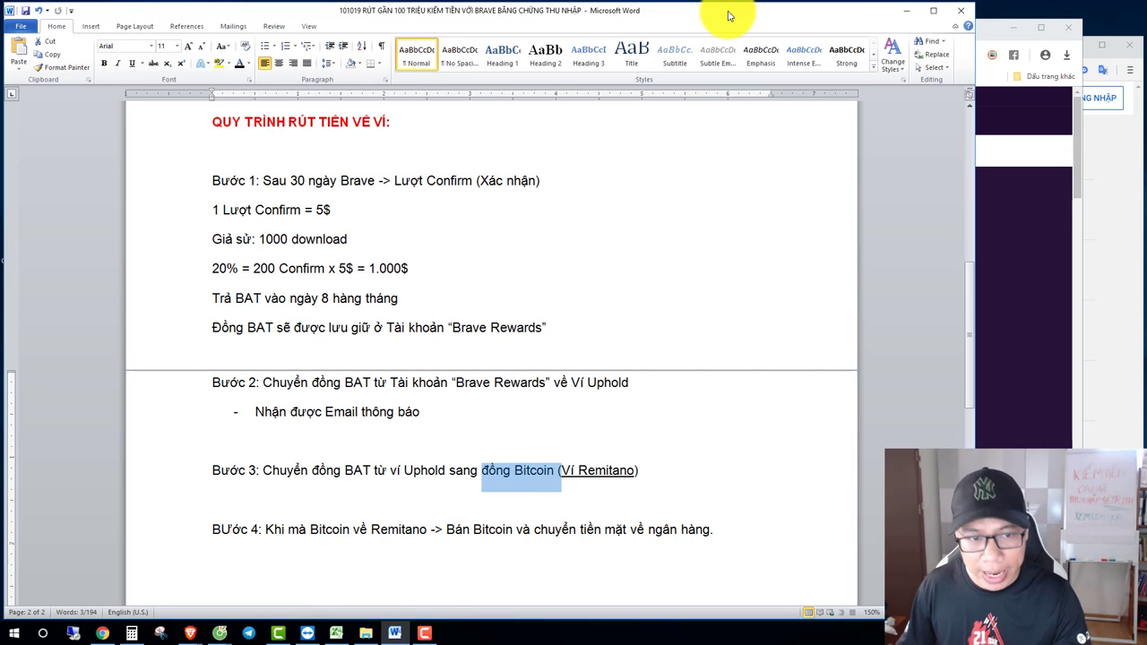
{"action": "left_click", "coordinate": [516, 477]}
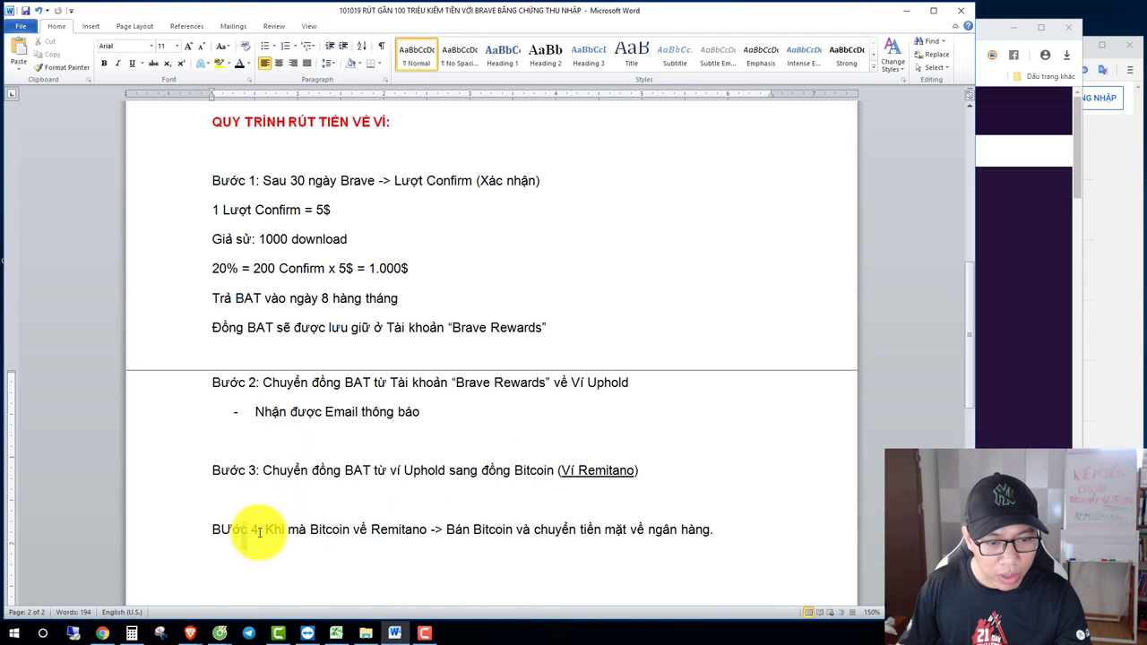
{"action": "left_click_drag", "start_coordinate": [254, 530], "coordinate": [430, 529]}
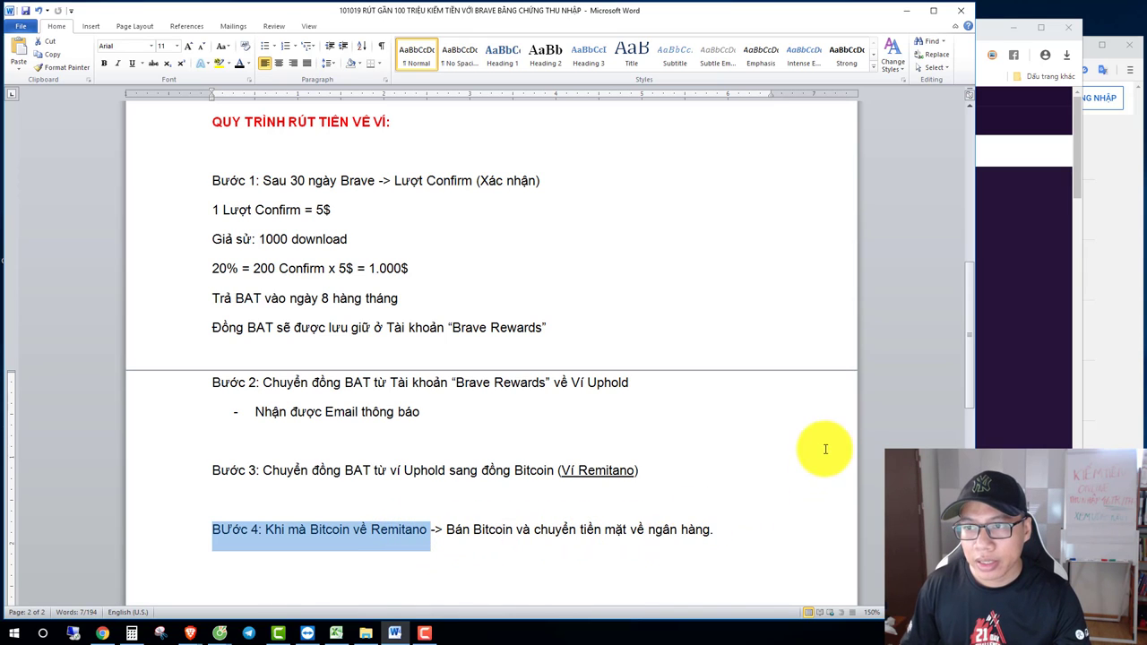
{"action": "left_click", "coordinate": [1022, 421]}
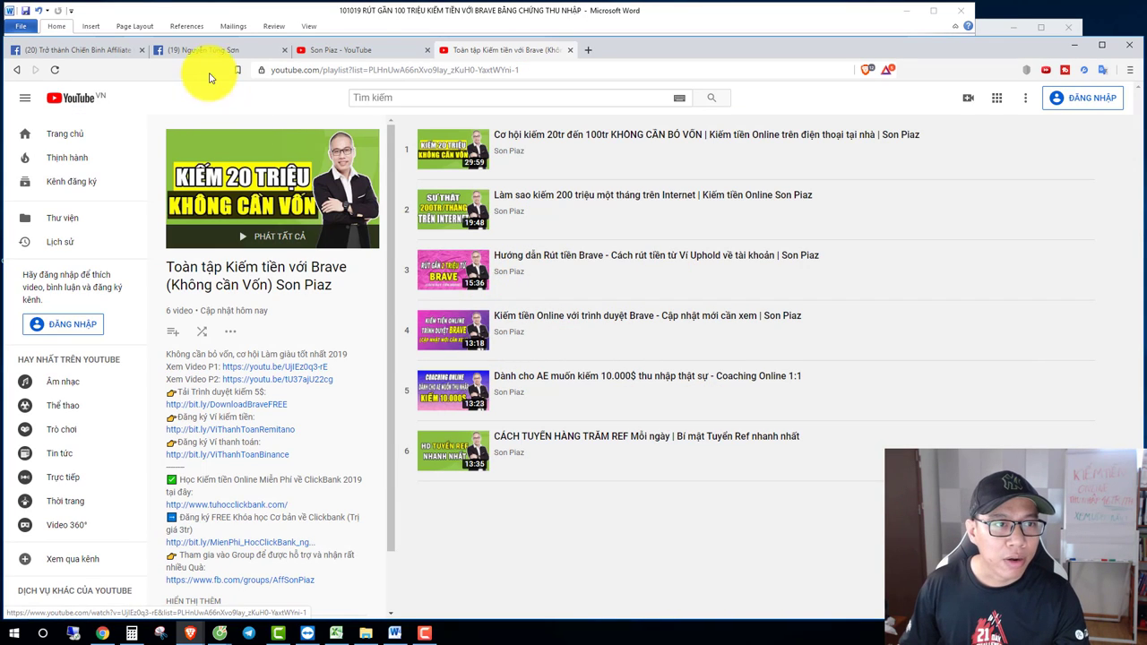
Switch from YouTube to the presenter's Facebook profile tab
{"action": "left_click", "coordinate": [212, 54]}
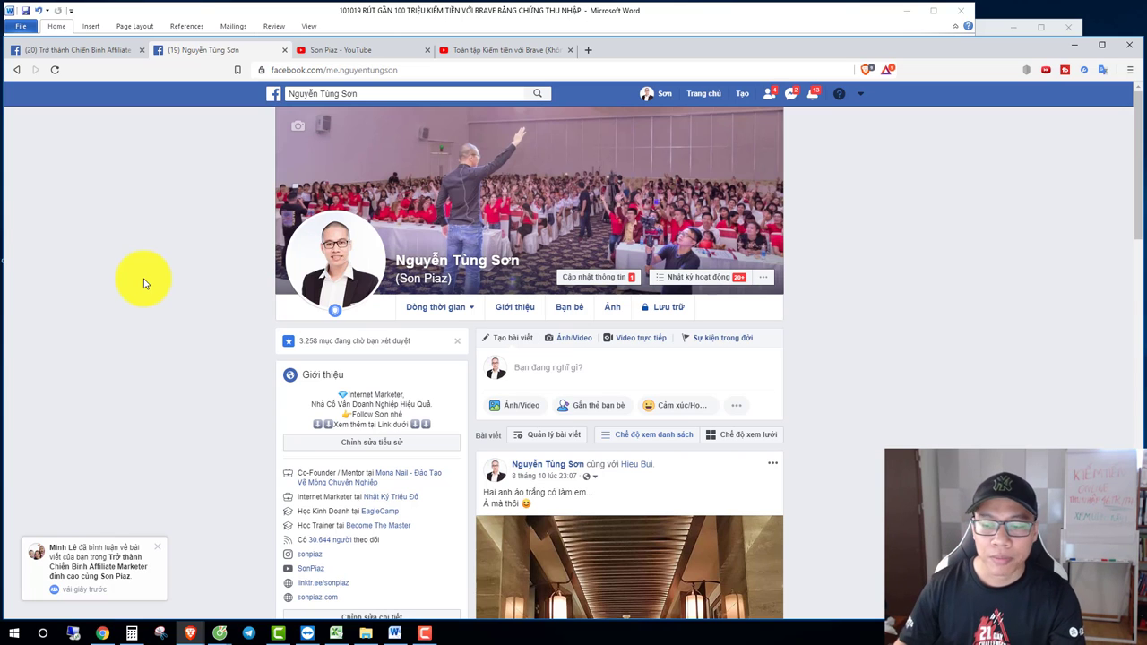
Open the '(20) Trở thành Chiến Binh Affiliate' group and scroll its feed past the Uphold earnings posts
{"action": "left_click", "coordinate": [90, 51]}
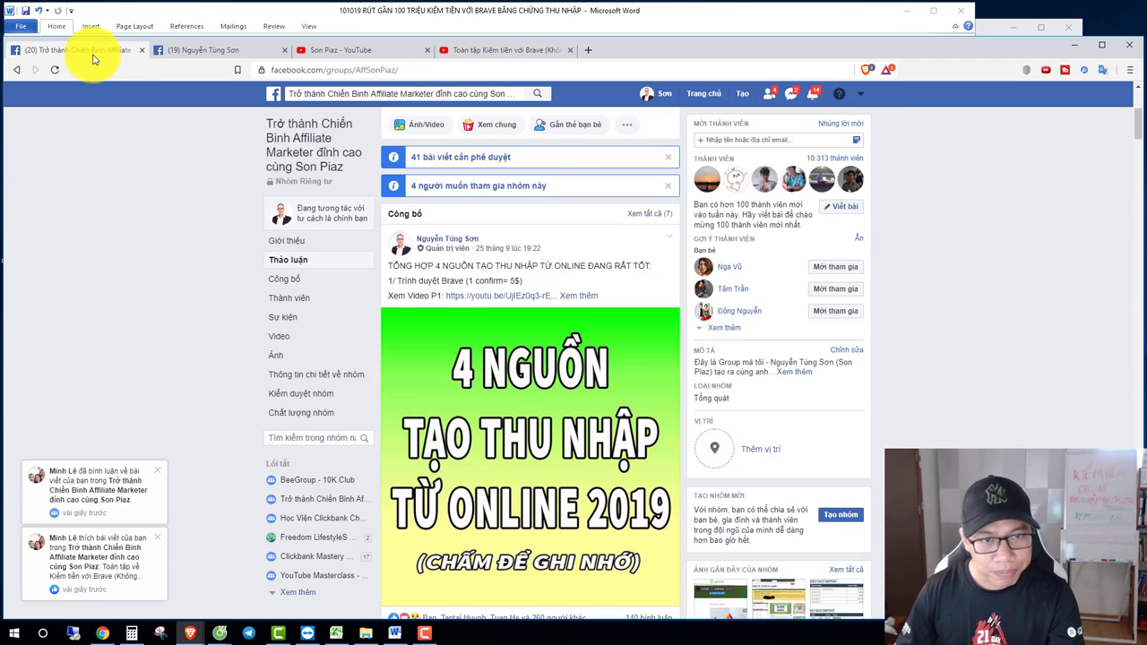
{"action": "scroll", "coordinate": [197, 322], "scroll_direction": "up", "scroll_amount": 2}
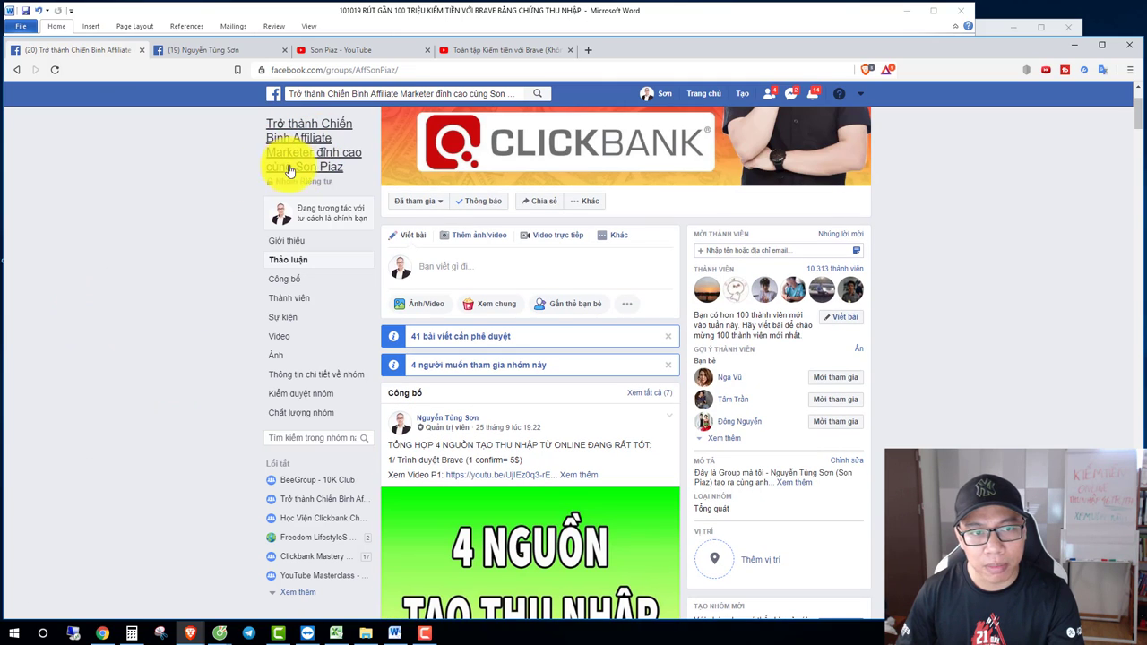
{"action": "scroll", "coordinate": [218, 287], "scroll_direction": "down", "scroll_amount": 3}
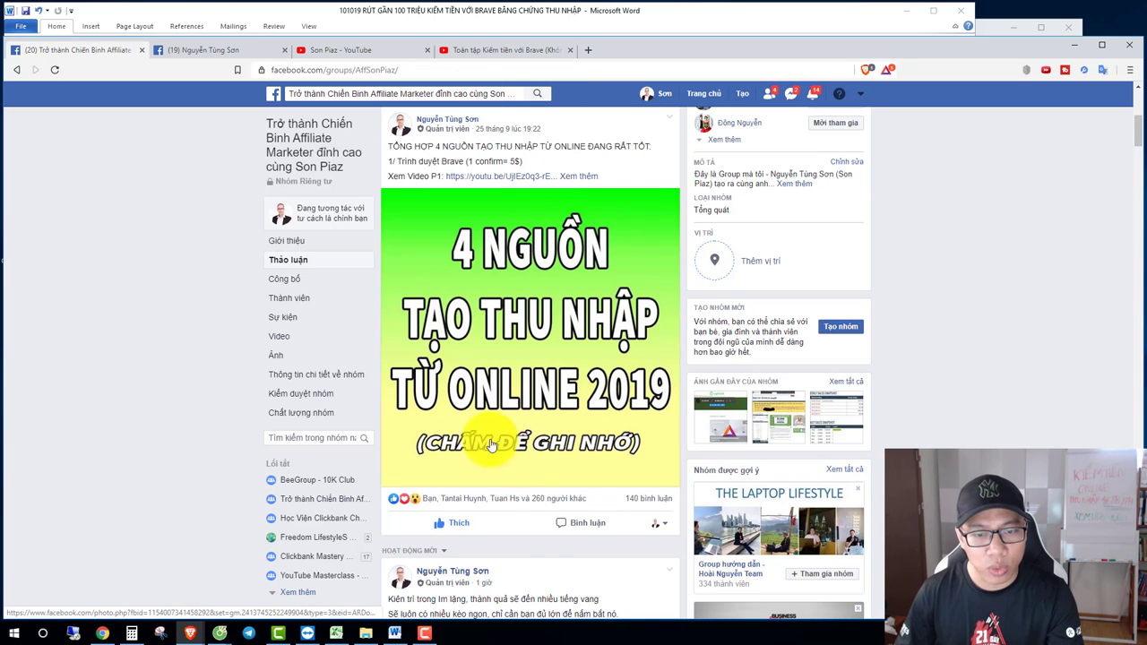
{"action": "scroll", "coordinate": [600, 399], "scroll_direction": "down", "scroll_amount": 6}
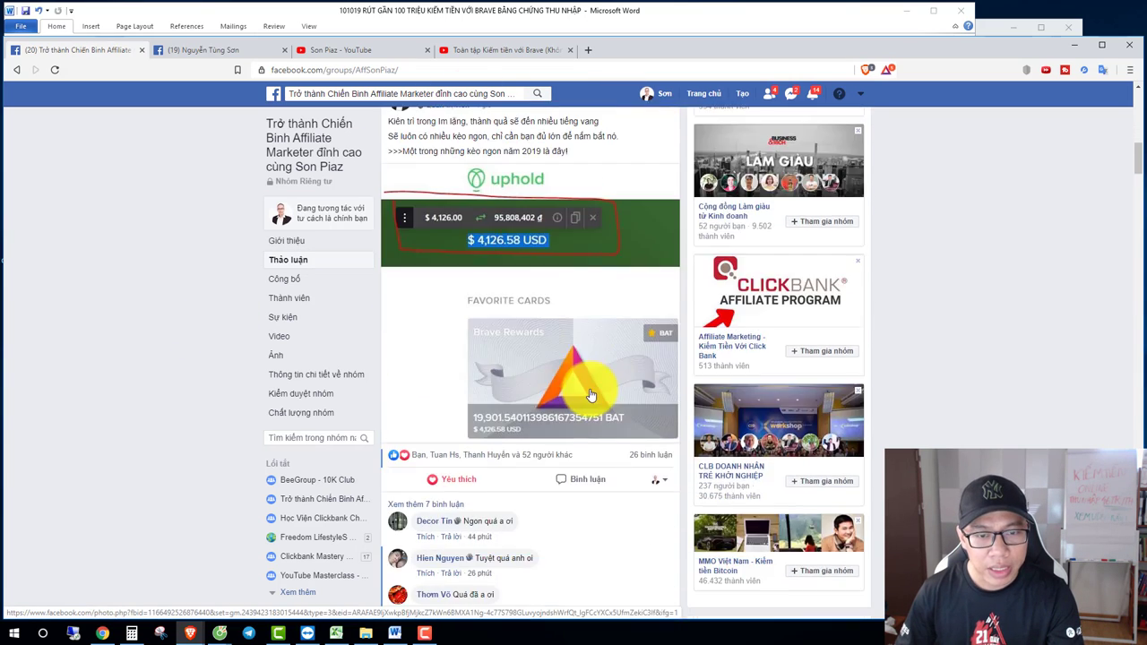
{"action": "scroll", "coordinate": [593, 400], "scroll_direction": "down", "scroll_amount": 3}
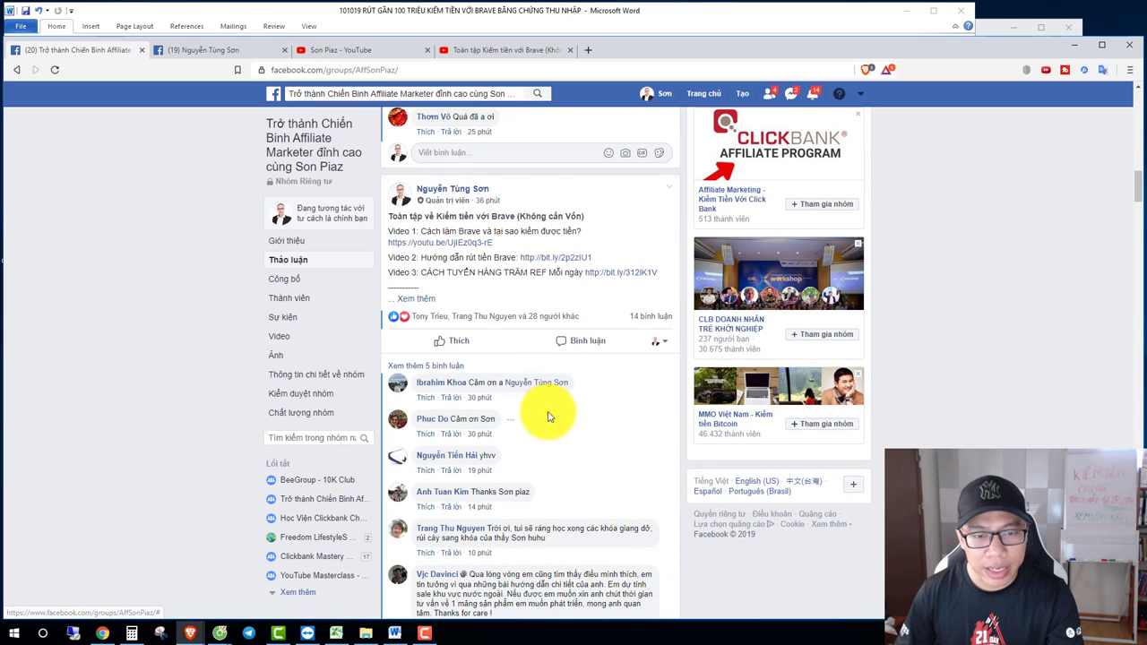
{"action": "scroll", "coordinate": [574, 412], "scroll_direction": "down", "scroll_amount": 1}
{"action": "scroll", "coordinate": [592, 422], "scroll_direction": "down", "scroll_amount": 9}
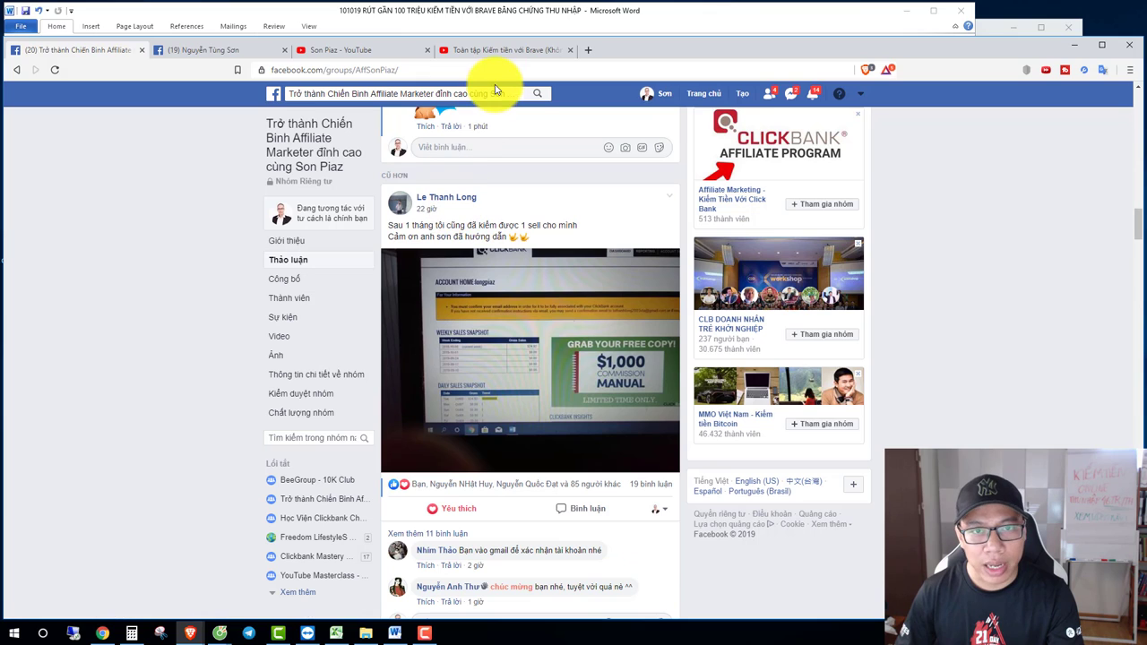
Browse the YouTube channel's uploaded videos, then bring up and reload the Remitano window
{"action": "left_click", "coordinate": [397, 55]}
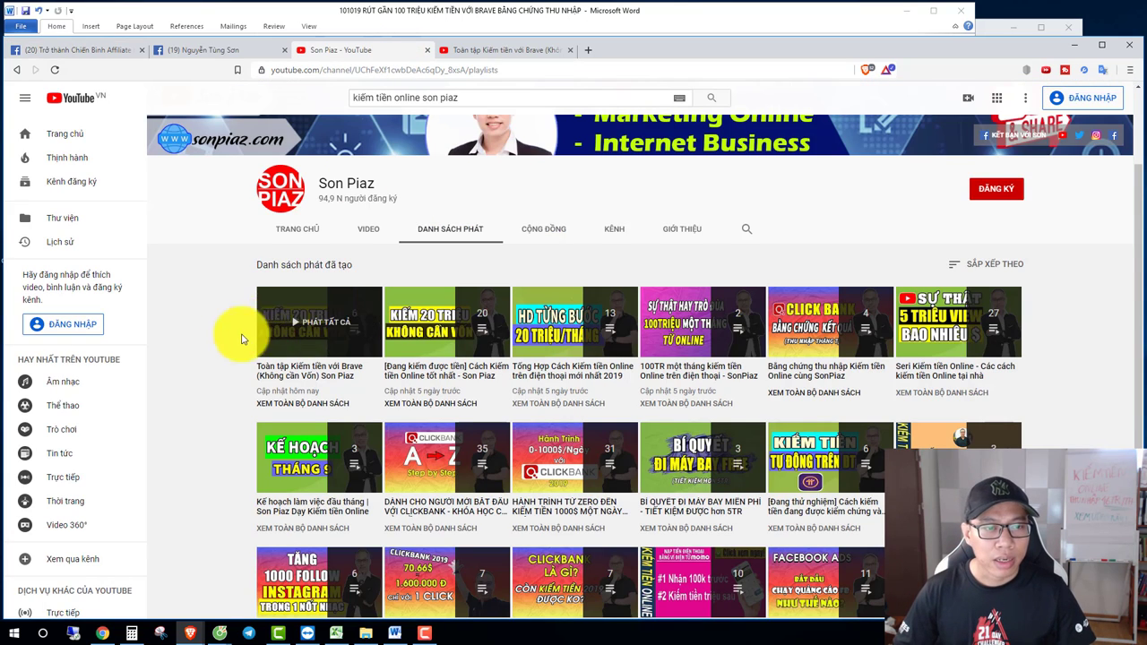
{"action": "left_click", "coordinate": [363, 232]}
{"action": "scroll", "coordinate": [263, 256], "scroll_direction": "down", "scroll_amount": 3}
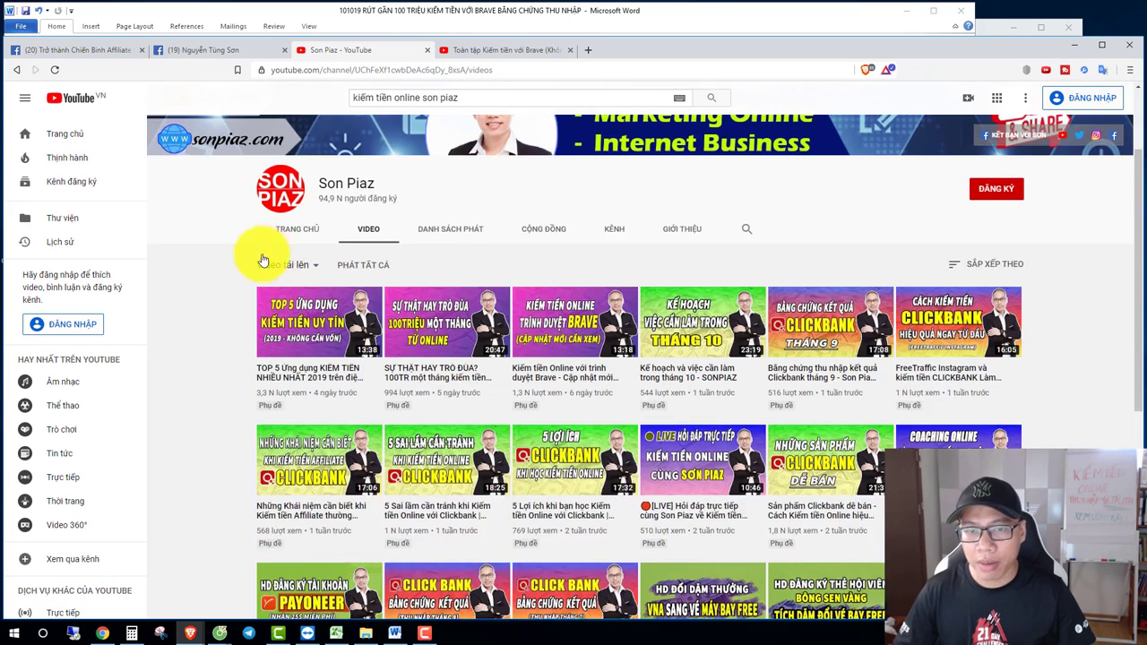
{"action": "scroll", "coordinate": [200, 256], "scroll_direction": "up", "scroll_amount": 1}
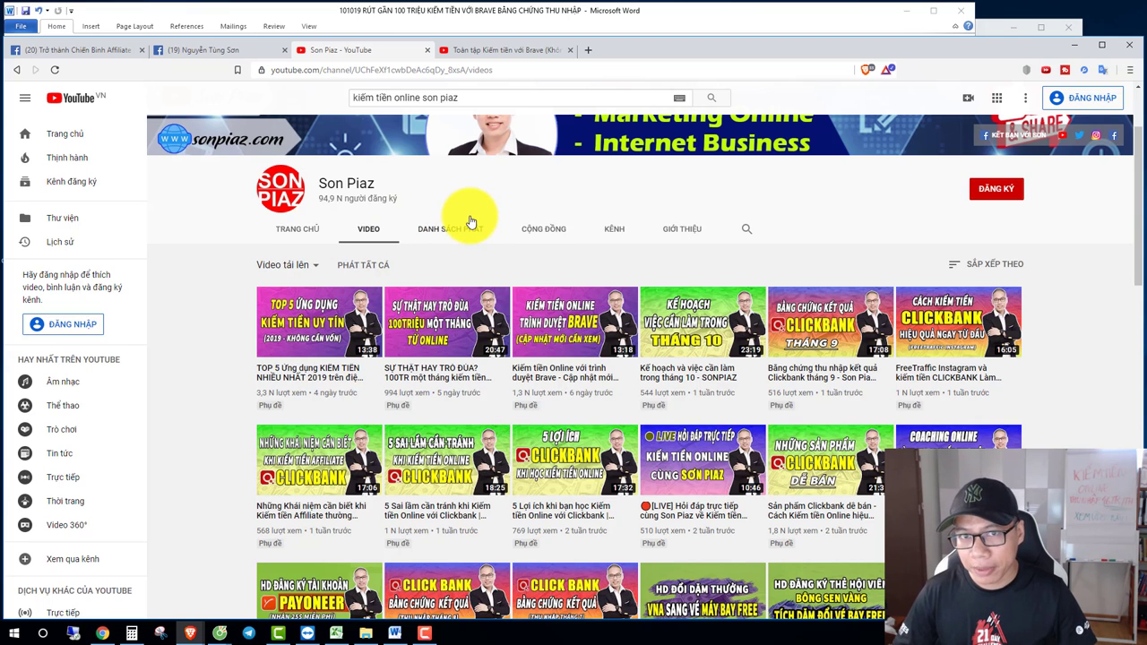
{"action": "left_click", "coordinate": [975, 29]}
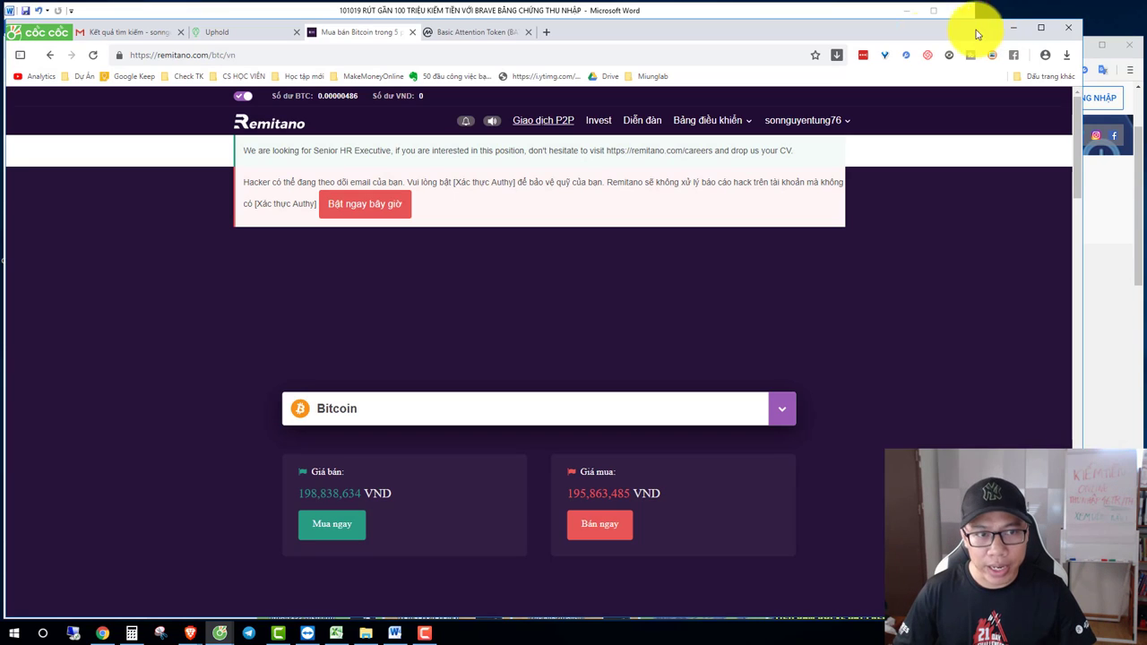
{"action": "left_click", "coordinate": [91, 55]}
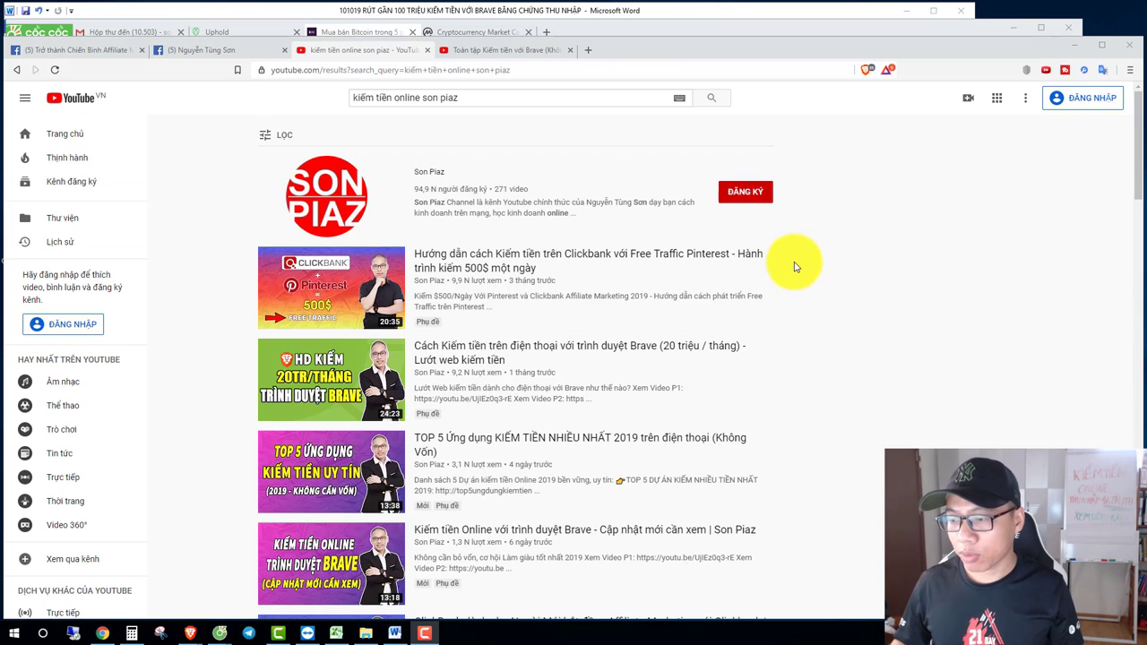
Fill the Remitano sell form with the full 0.46149551 BTC balance and review the 90,195,479 VND offer
{"action": "left_click", "coordinate": [724, 35]}
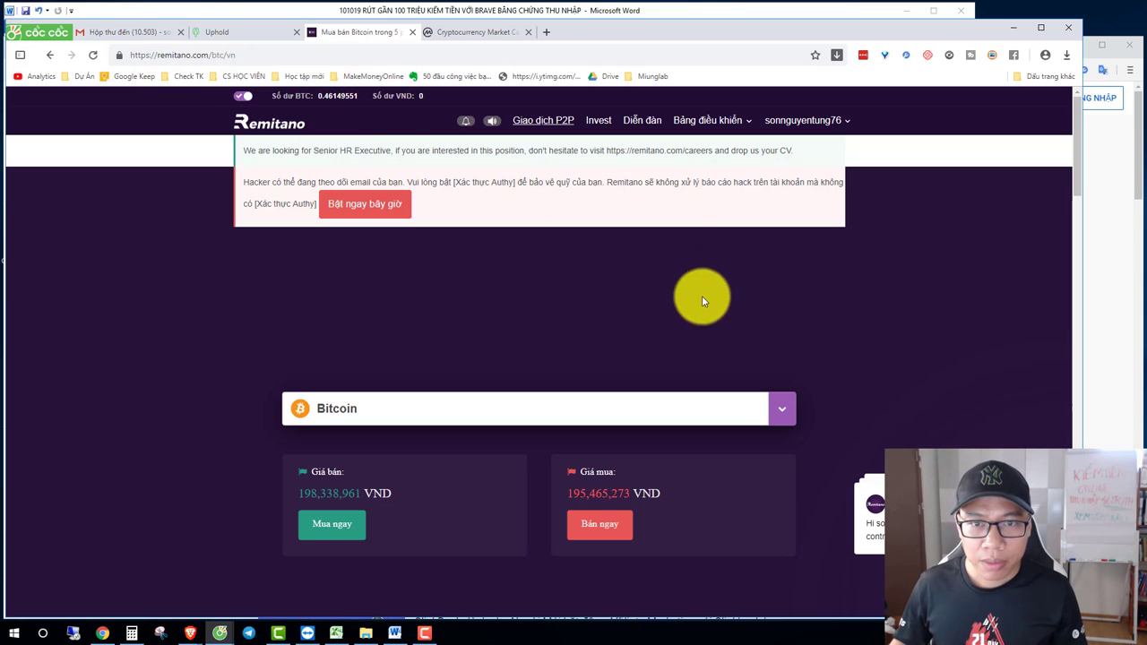
{"action": "left_click", "coordinate": [605, 530]}
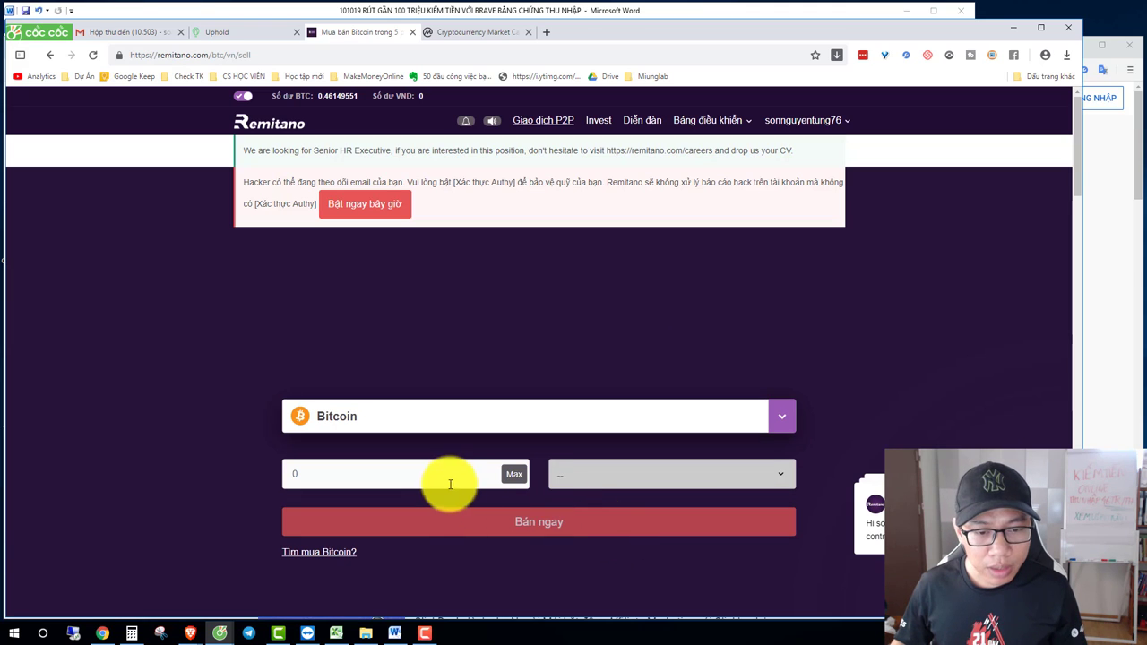
{"action": "left_click", "coordinate": [513, 475]}
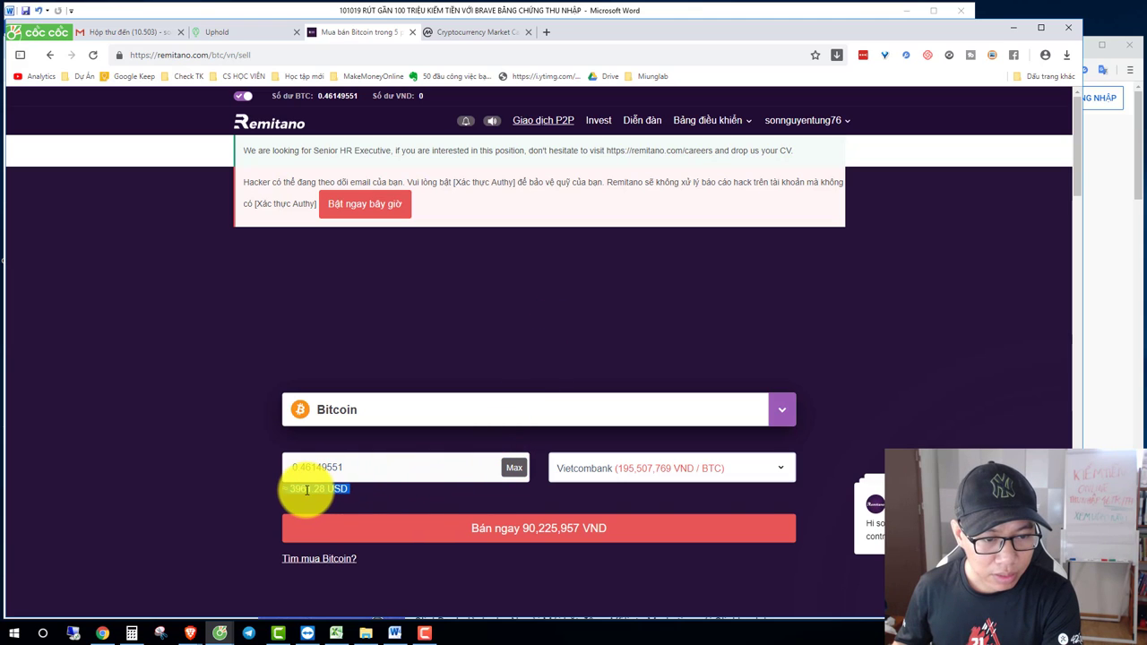
{"action": "left_click", "coordinate": [218, 468]}
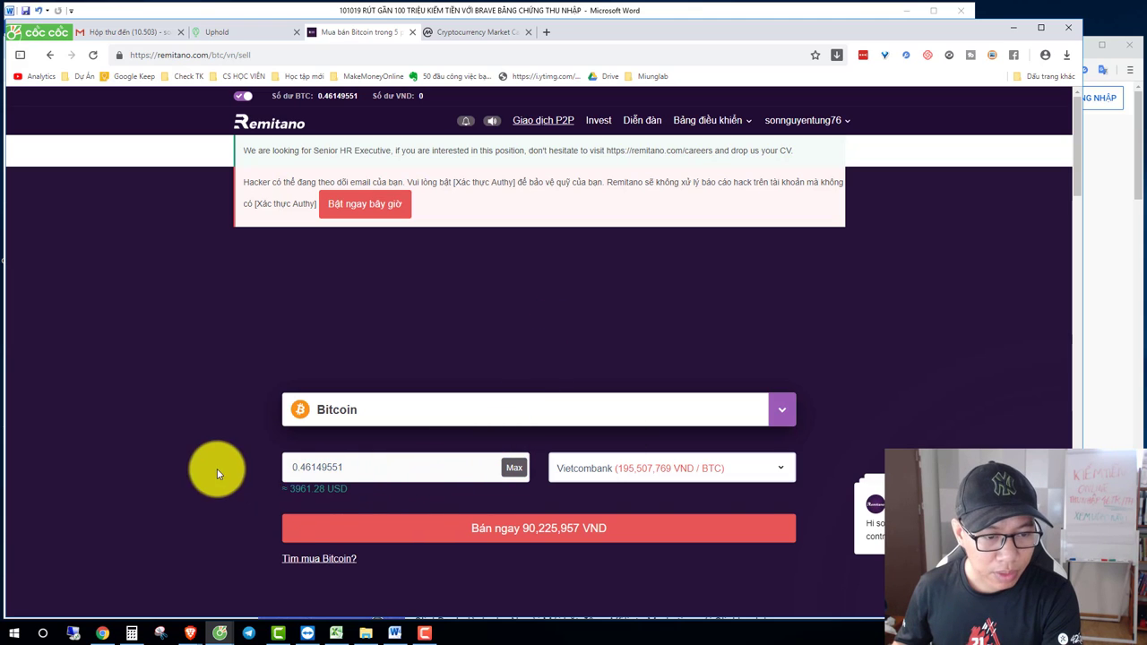
{"action": "triple_click", "coordinate": [303, 492]}
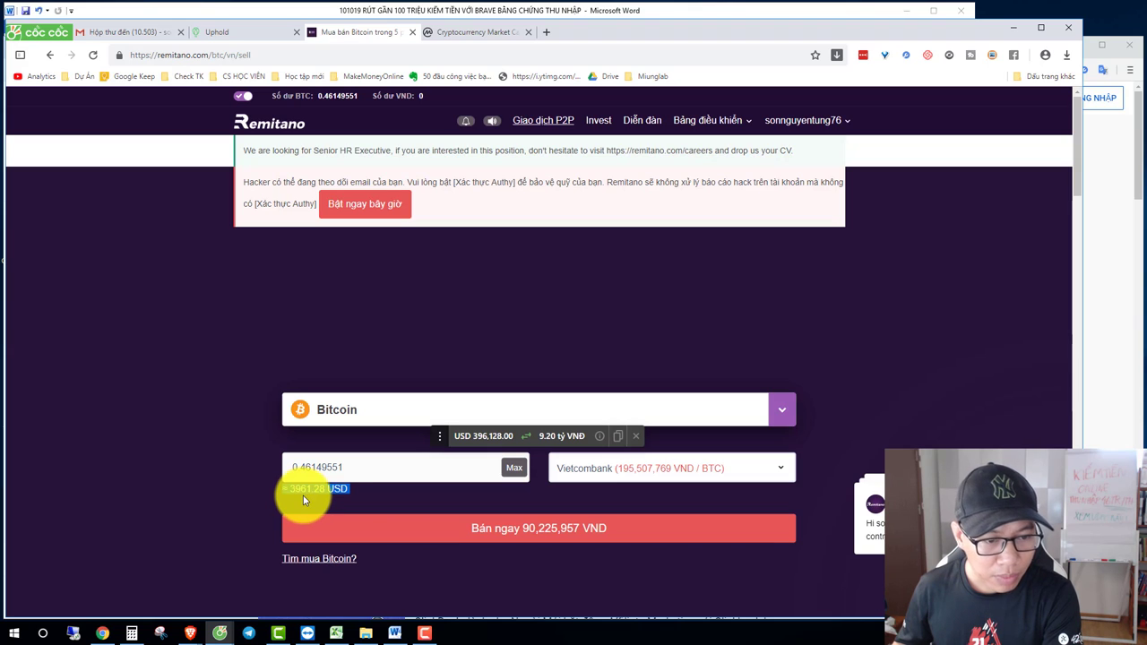
{"action": "left_click", "coordinate": [302, 502]}
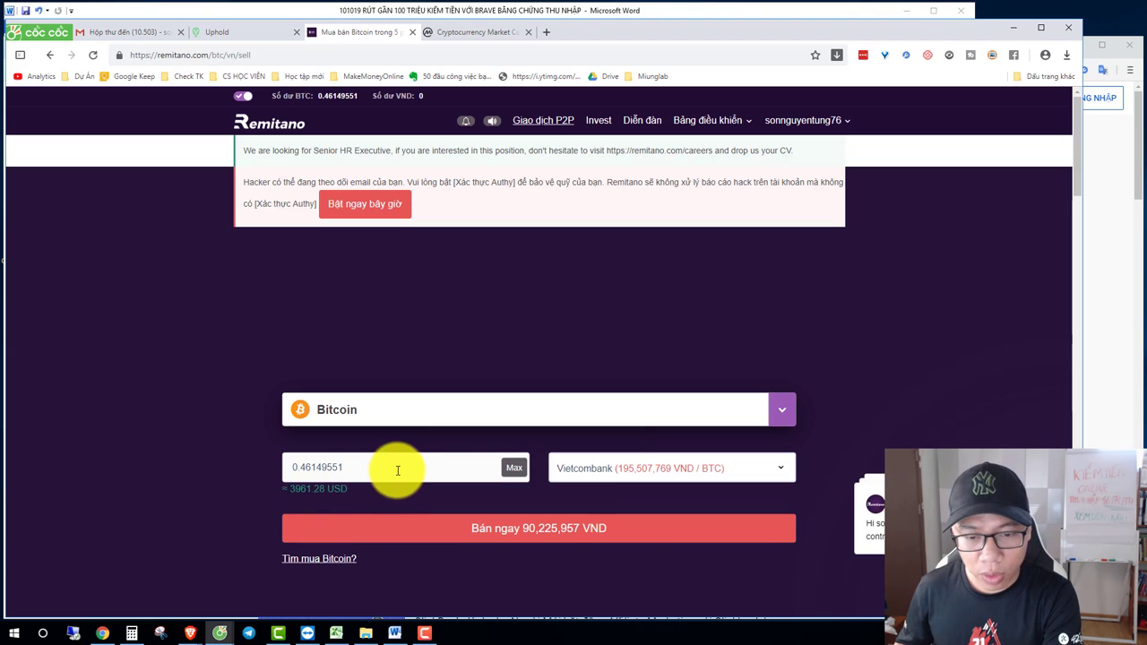
{"action": "scroll", "coordinate": [453, 448], "scroll_direction": "down", "scroll_amount": 2}
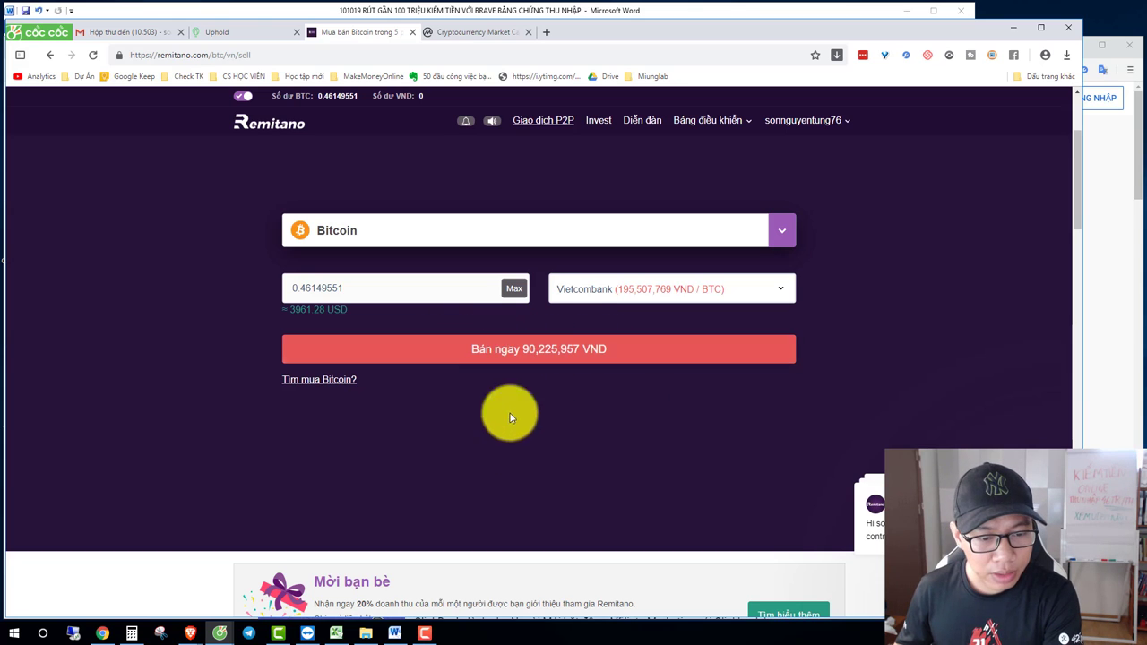
{"action": "scroll", "coordinate": [524, 452], "scroll_direction": "down", "scroll_amount": 2}
{"action": "scroll", "coordinate": [526, 464], "scroll_direction": "up", "scroll_amount": 3}
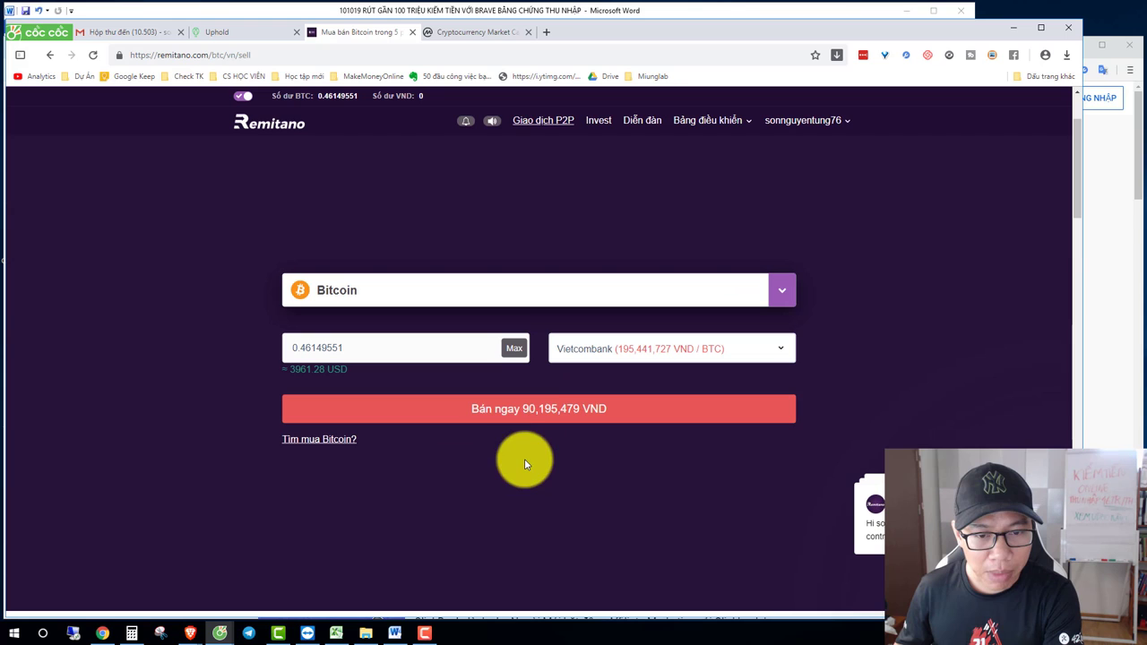
Sell the 0.46149551 BTC via Vietcombank, crediting 90,259,798 VND to the Remitano account
{"action": "left_click", "coordinate": [550, 414]}
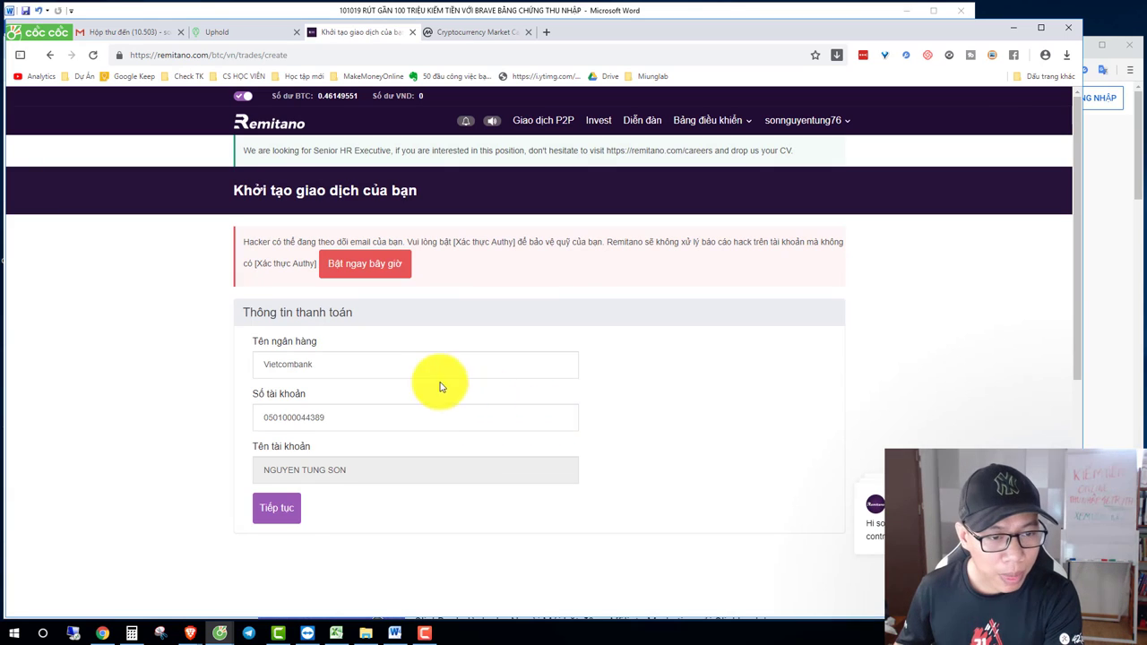
{"action": "scroll", "coordinate": [379, 376], "scroll_direction": "down", "scroll_amount": 1}
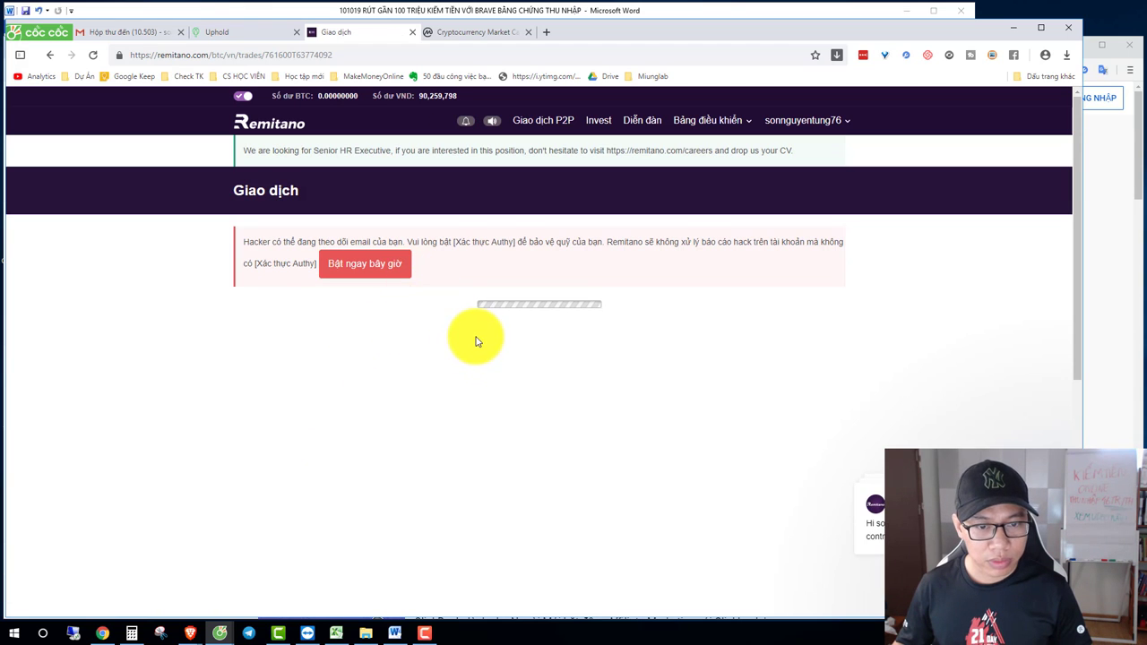
{"action": "scroll", "coordinate": [444, 382], "scroll_direction": "down", "scroll_amount": 1}
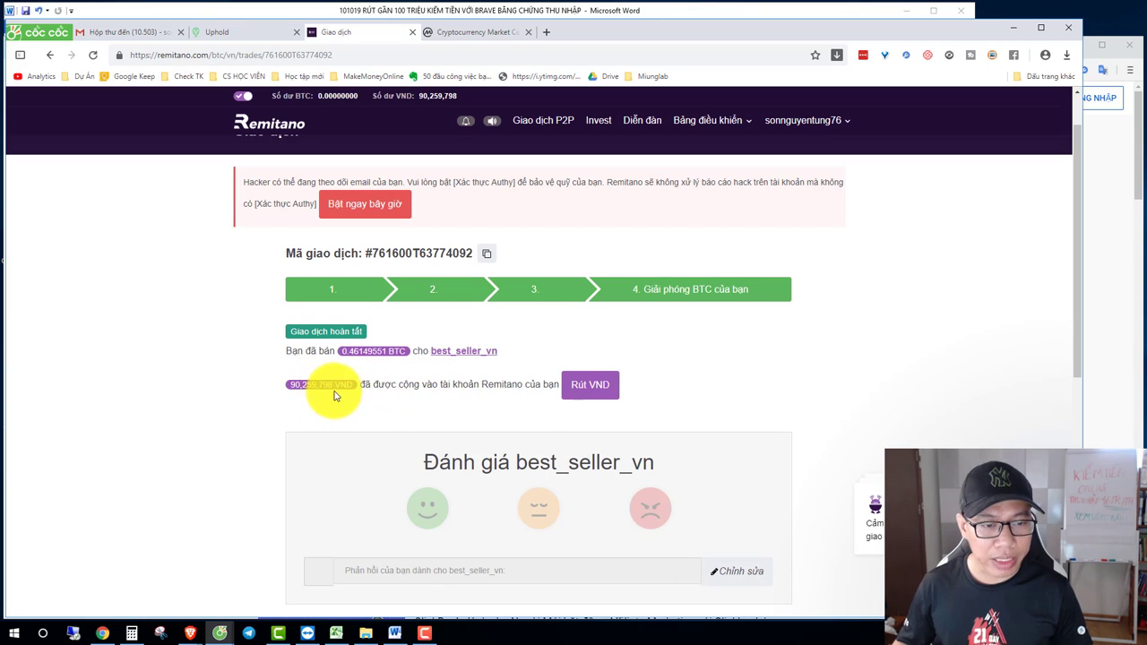
Withdraw 90,259,798 VND to the Vietcombank account and continue to the confirmation step
{"action": "left_click", "coordinate": [583, 389]}
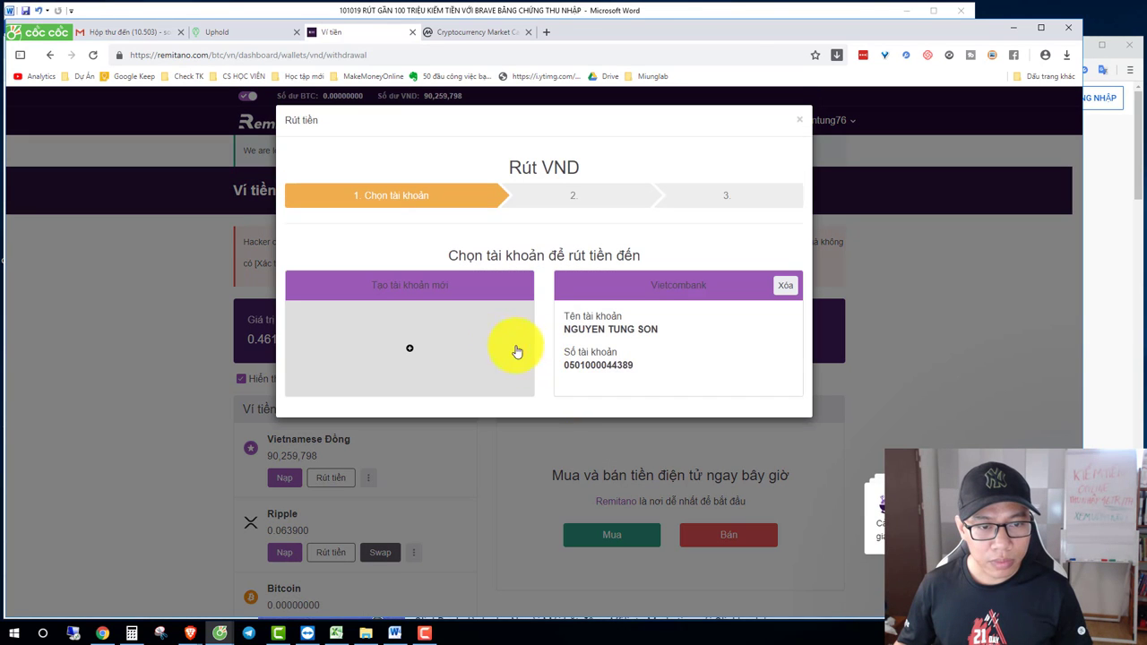
{"action": "left_click", "coordinate": [658, 333]}
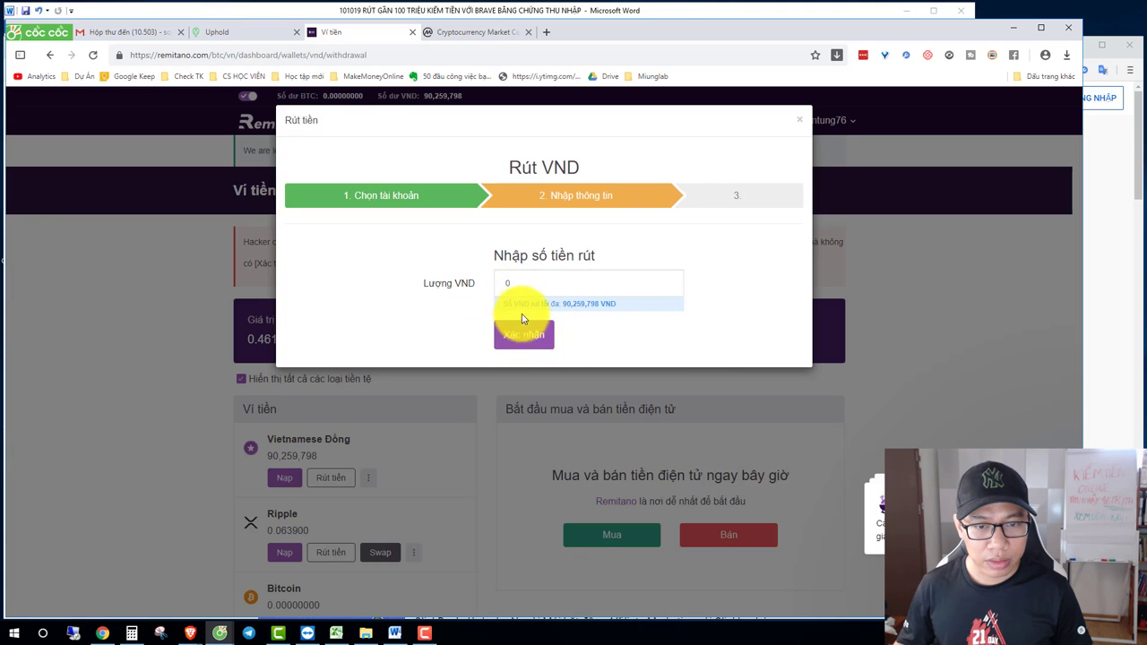
{"action": "left_click", "coordinate": [529, 286]}
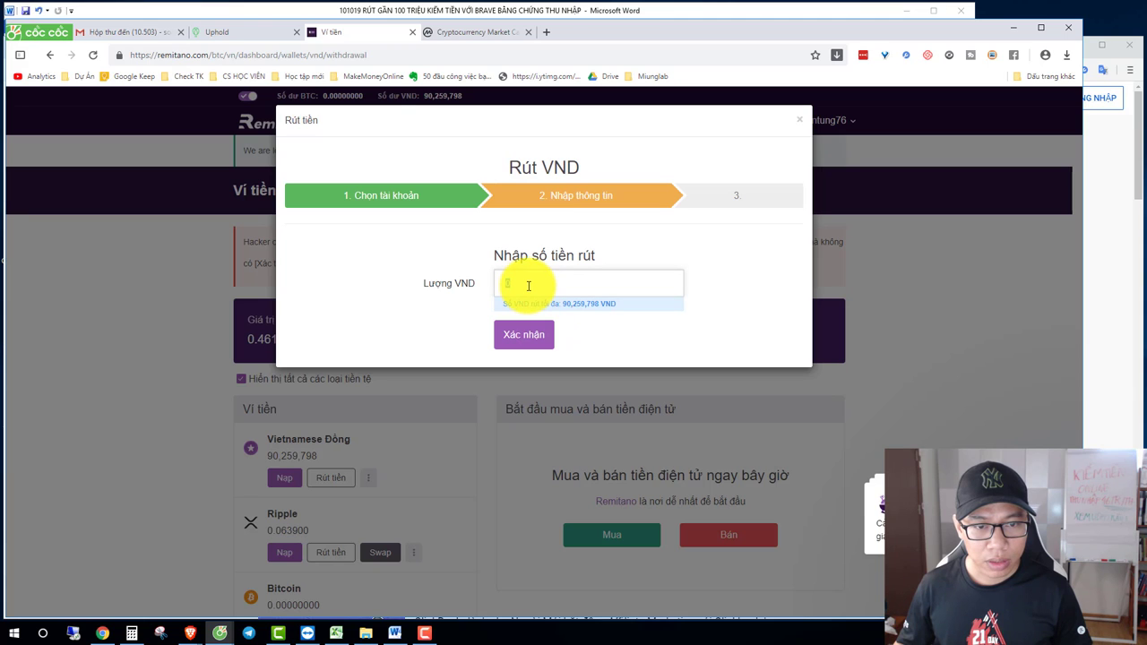
{"action": "double_click", "coordinate": [528, 285]}
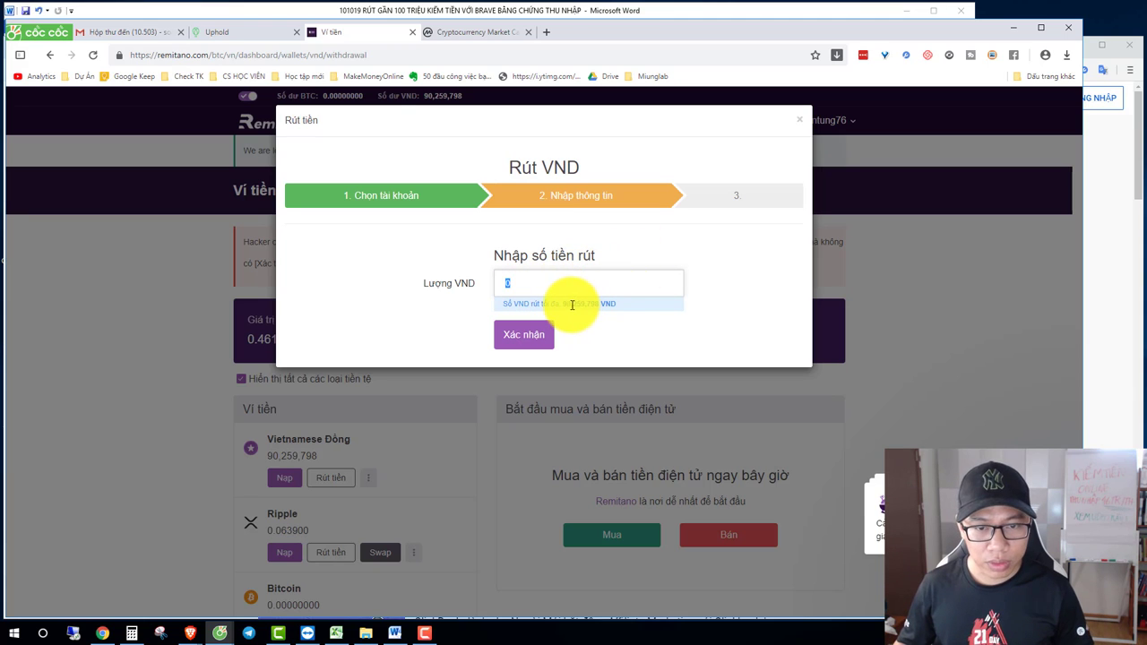
{"action": "type", "text": "9"}
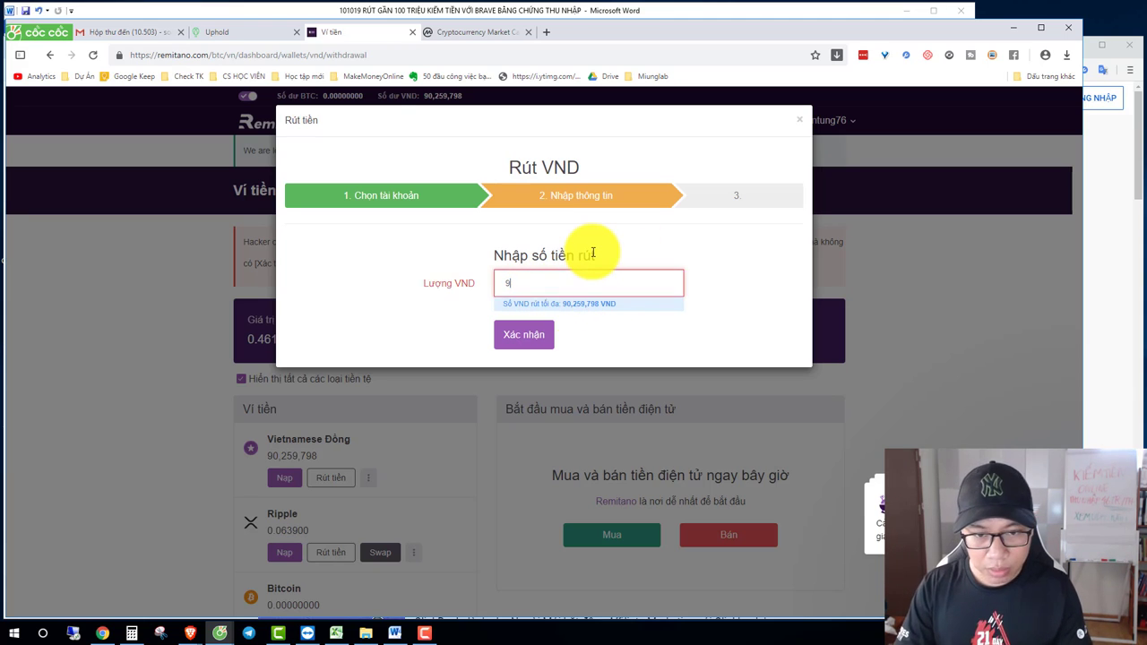
{"action": "type", "text": "0,259"}
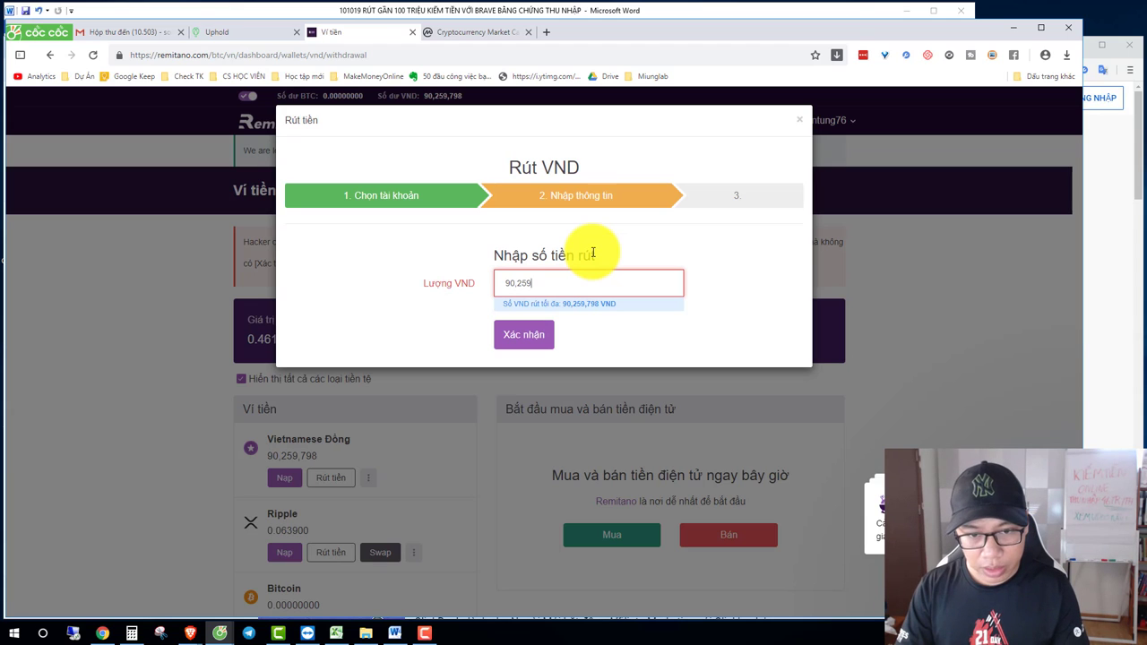
{"action": "type", "text": ",798"}
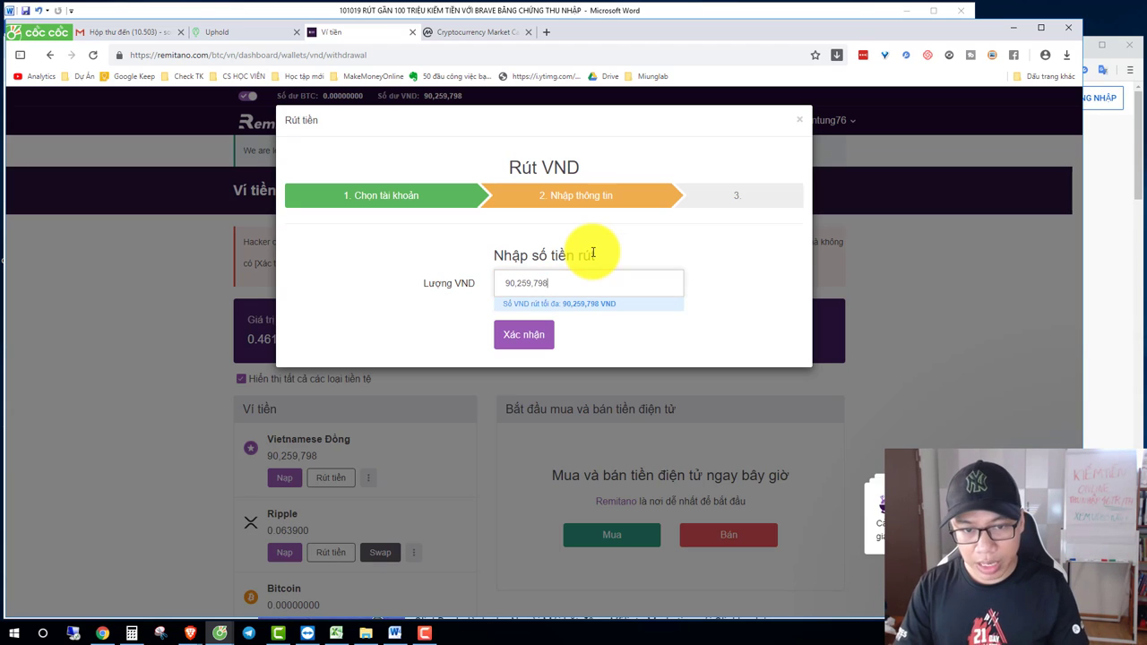
{"action": "left_click", "coordinate": [524, 334]}
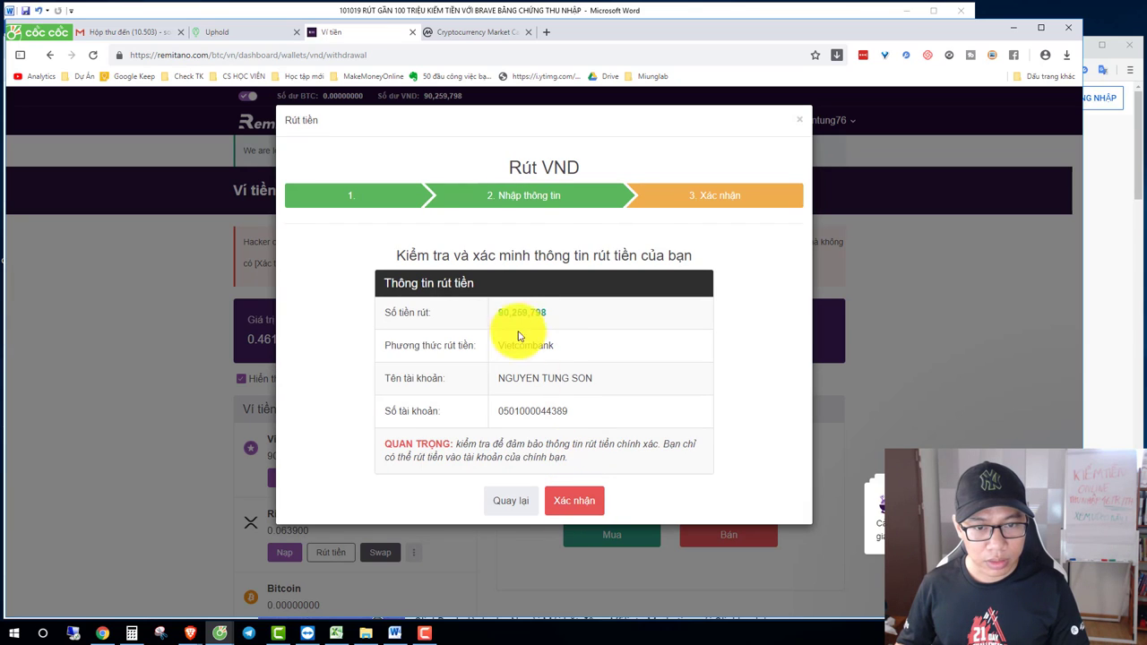
Confirm the 90,259,798 VND withdrawal and highlight its code in the withdrawal history
{"action": "left_click", "coordinate": [574, 505]}
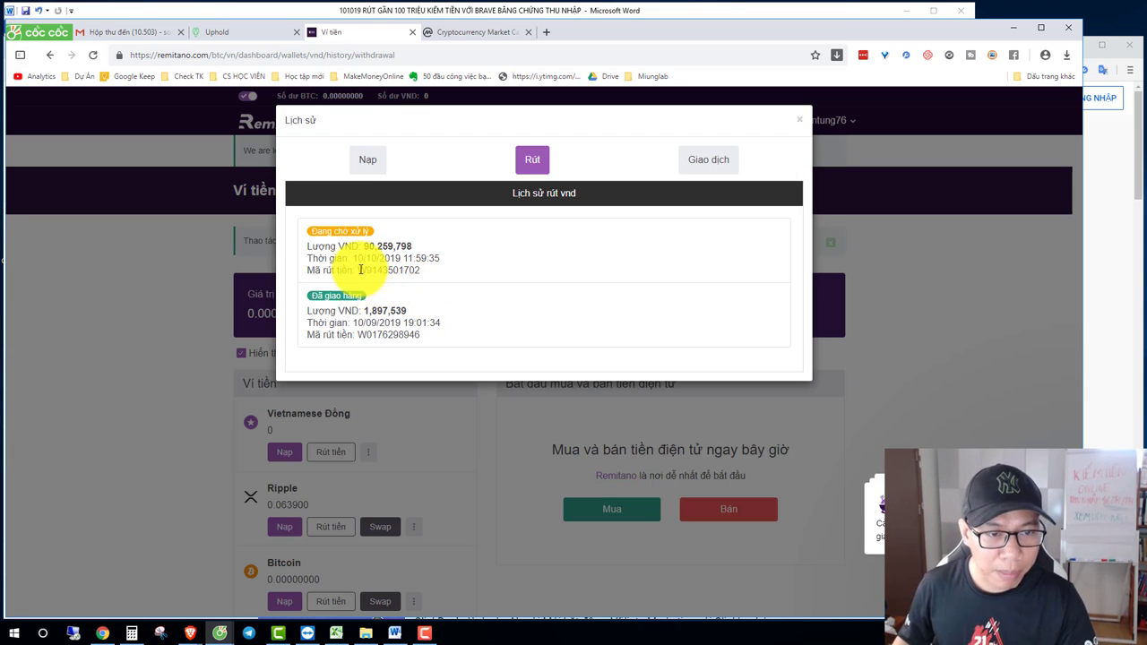
{"action": "left_click_drag", "start_coordinate": [358, 269], "coordinate": [419, 267]}
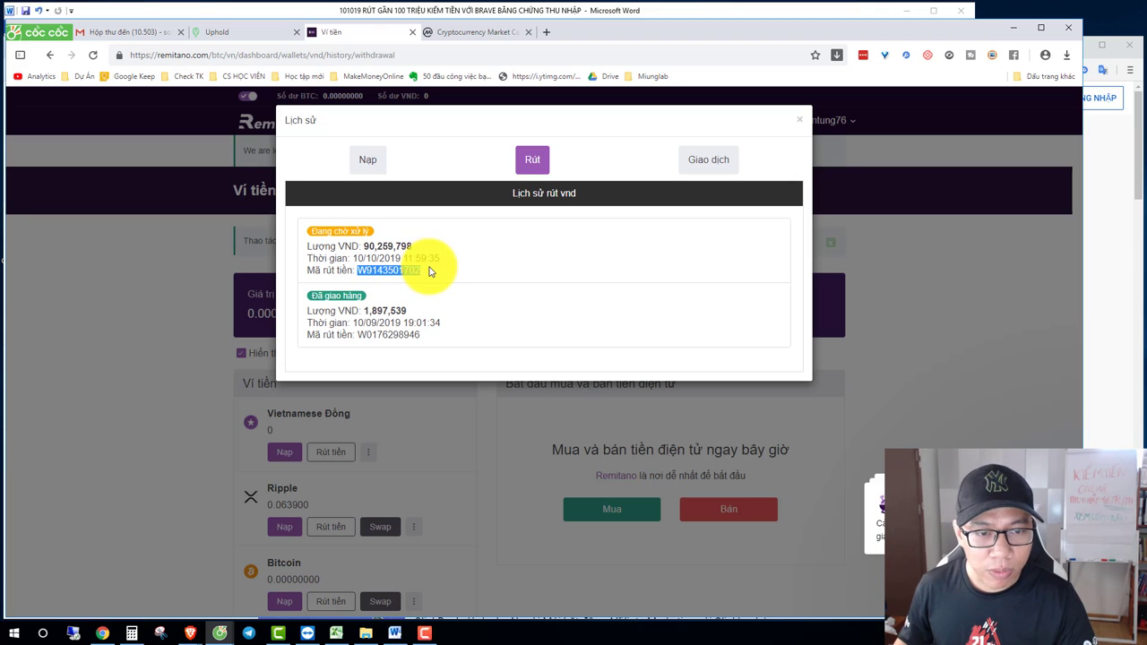
{"action": "left_click", "coordinate": [435, 273]}
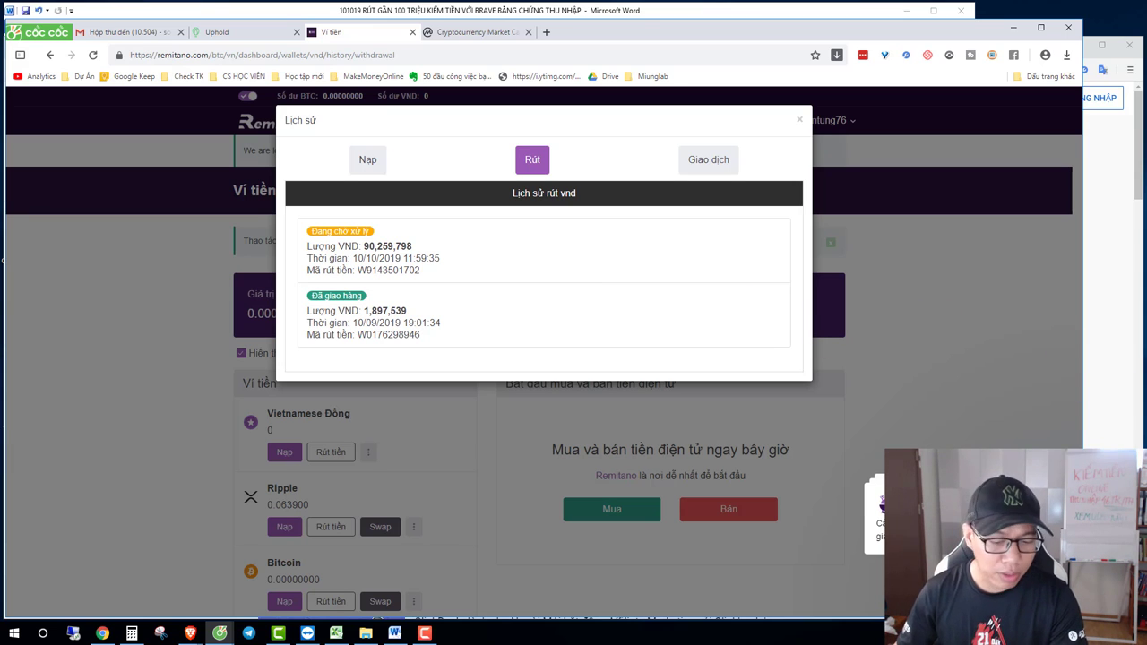
{"action": "mouse_move", "coordinate": [1019, 476]}
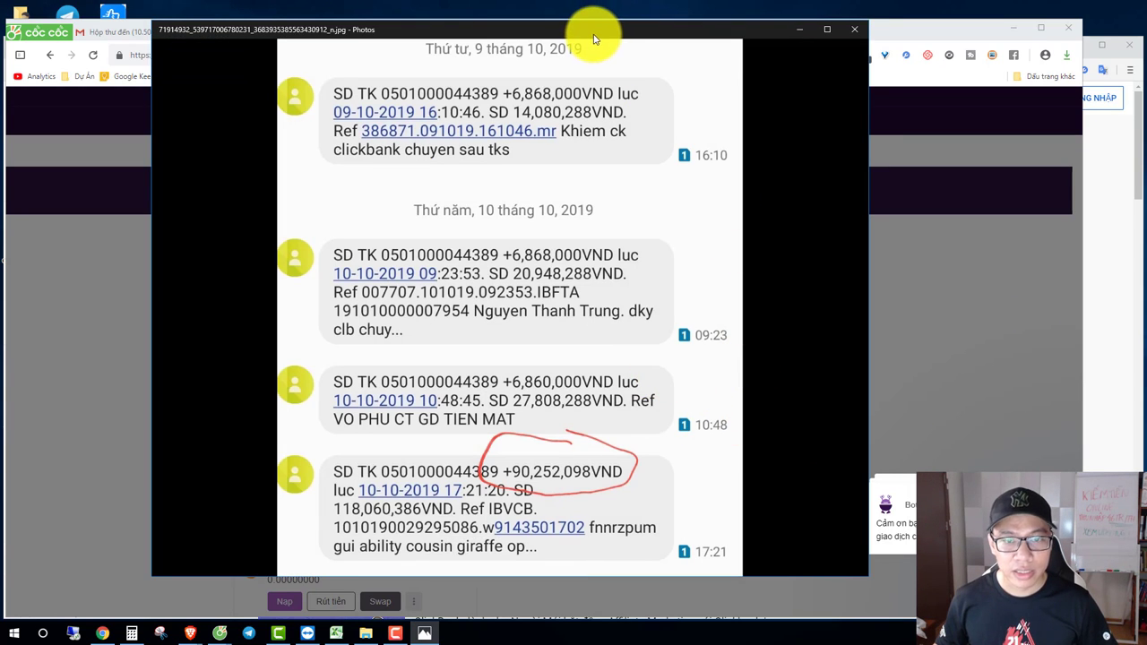
Place the bank SMS screenshot beside the Remitano withdrawal history, then switch to the Facebook profile tab
{"action": "left_click_drag", "start_coordinate": [594, 28], "coordinate": [826, 27]}
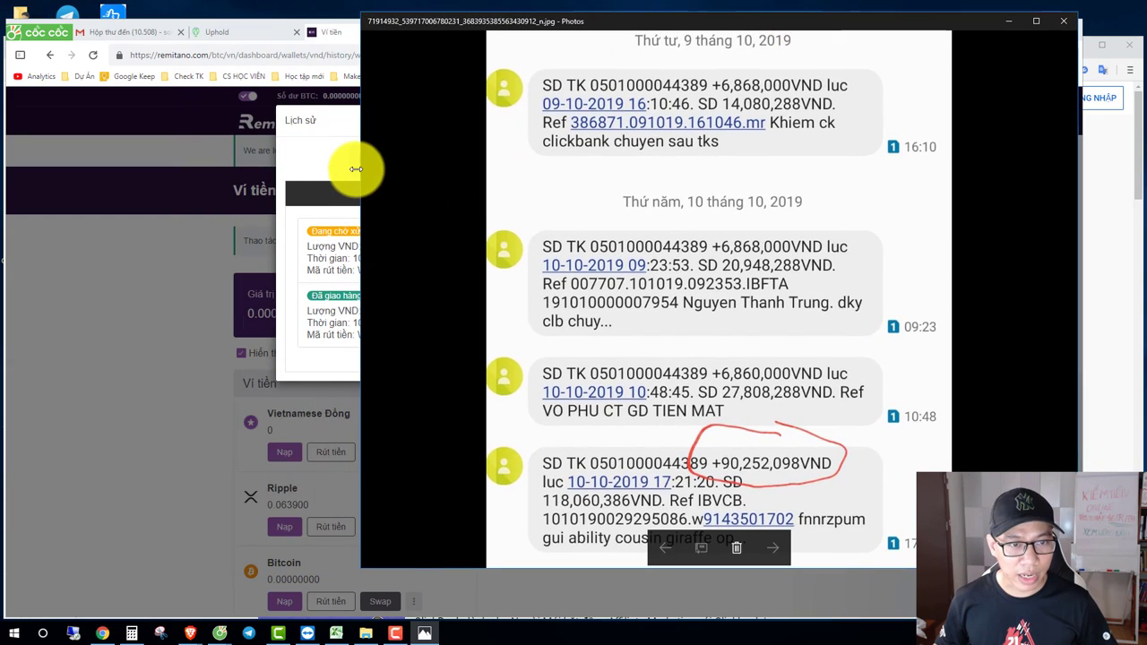
{"action": "left_click_drag", "start_coordinate": [356, 168], "coordinate": [510, 187]}
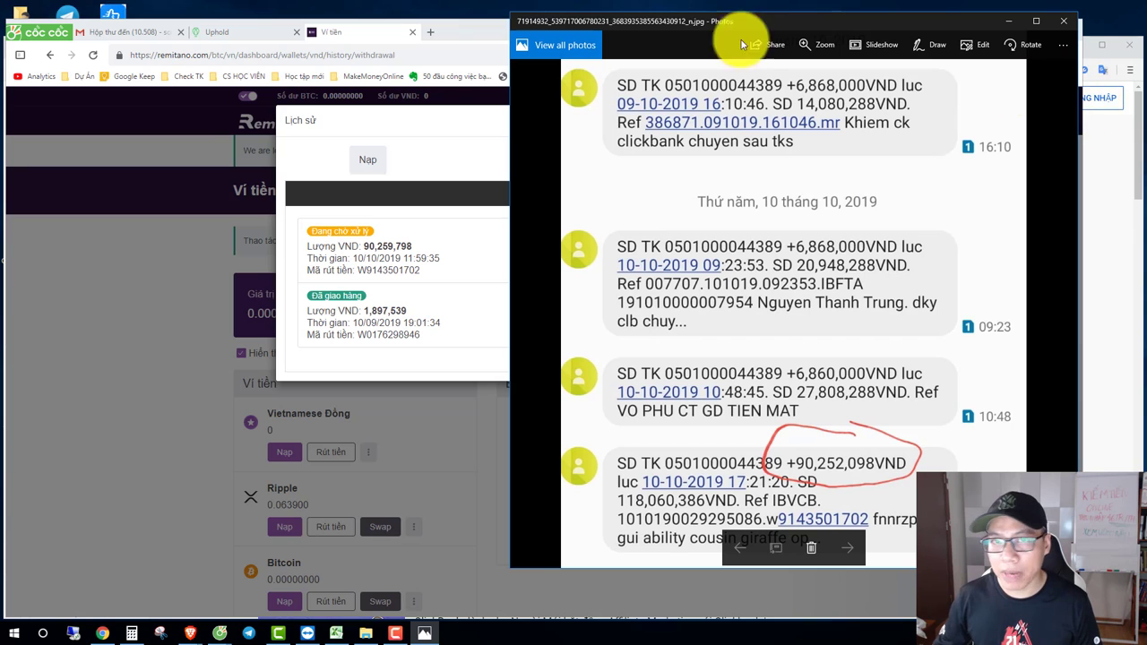
{"action": "left_click", "coordinate": [451, 23]}
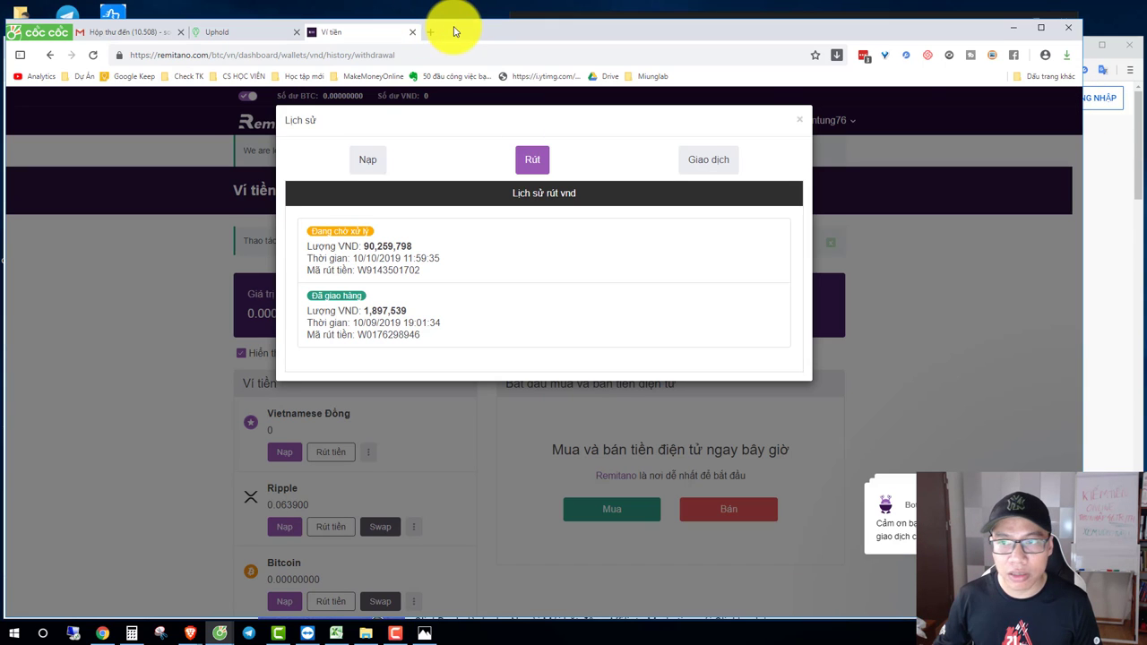
{"action": "left_click", "coordinate": [1101, 170]}
{"action": "left_click", "coordinate": [222, 57]}
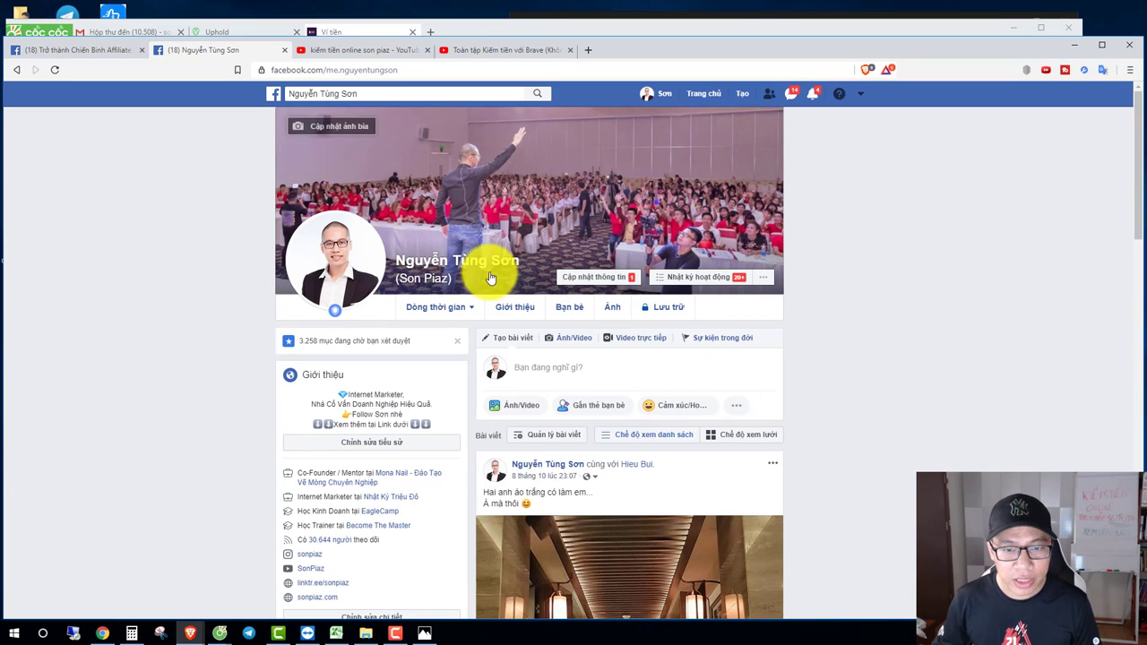
{"action": "left_click", "coordinate": [465, 308]}
{"action": "left_click", "coordinate": [217, 334]}
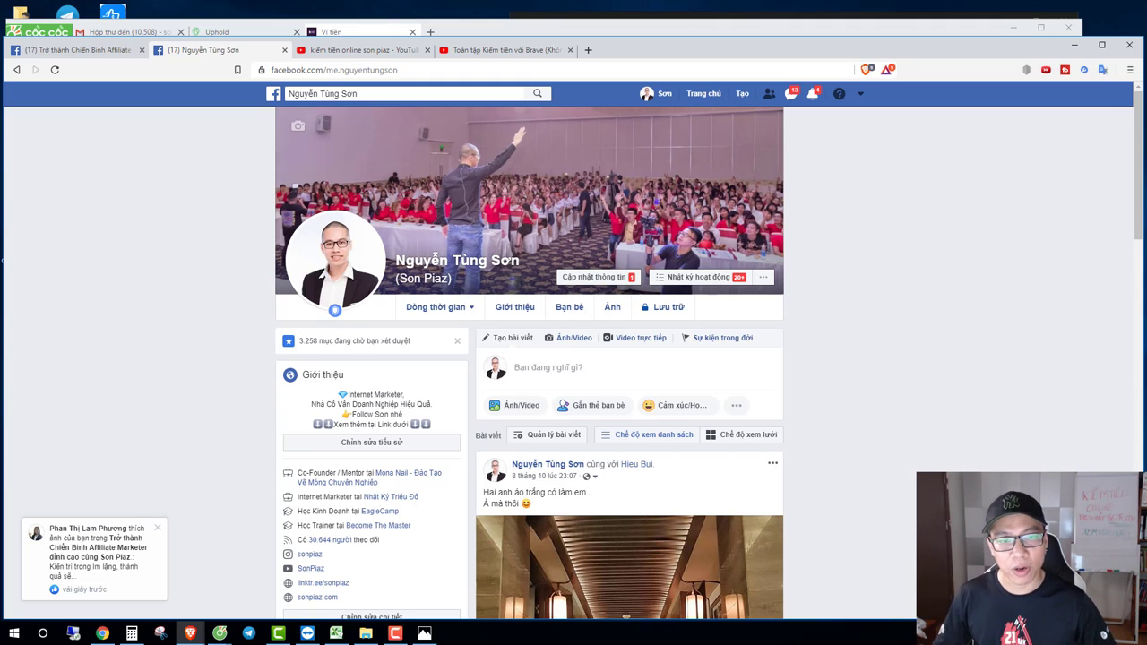
{"action": "left_click", "coordinate": [425, 634]}
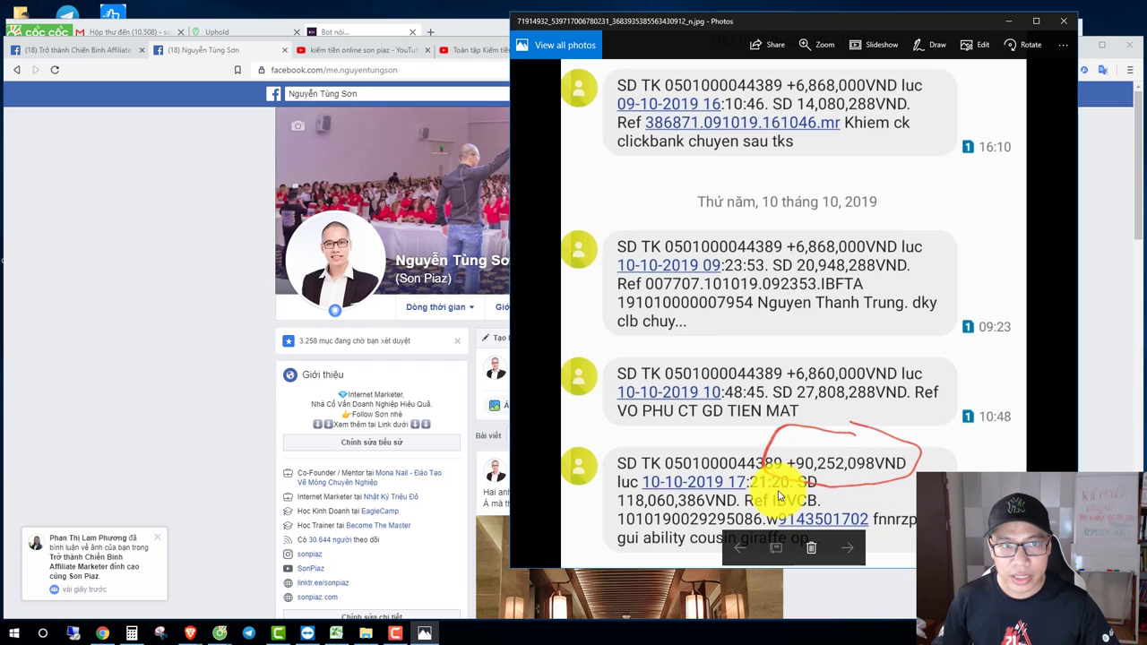
{"action": "left_click", "coordinate": [200, 302]}
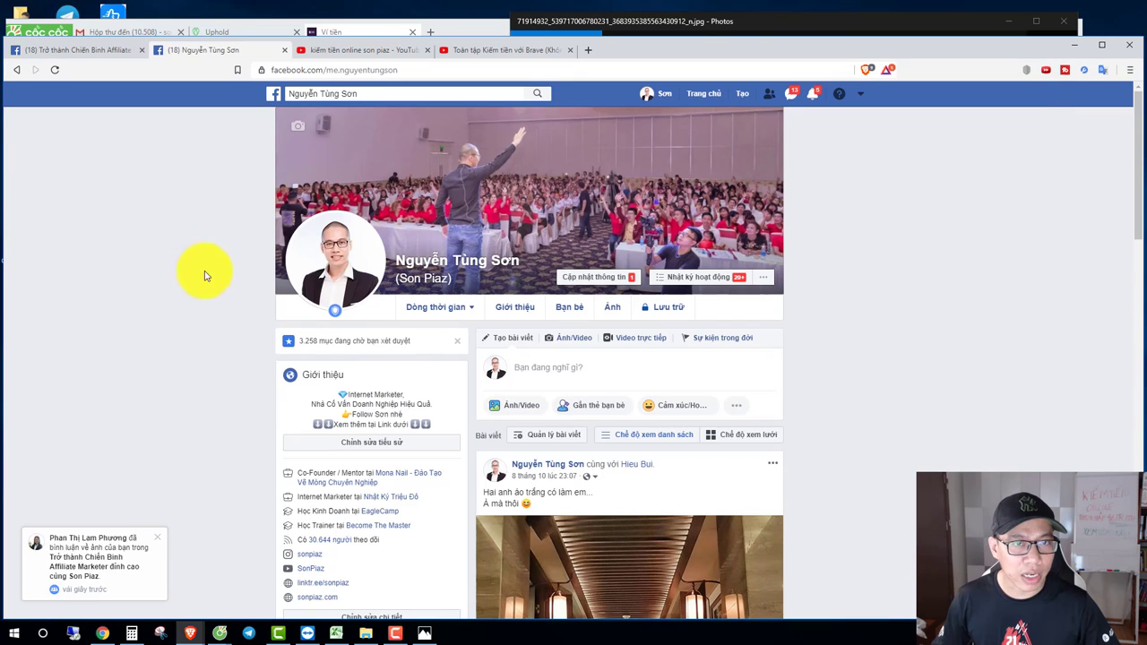
Show the channel's playlists from the search results, then bring up the Toàn tập Kiếm tiền với Brave playlist
{"action": "left_click", "coordinate": [525, 50]}
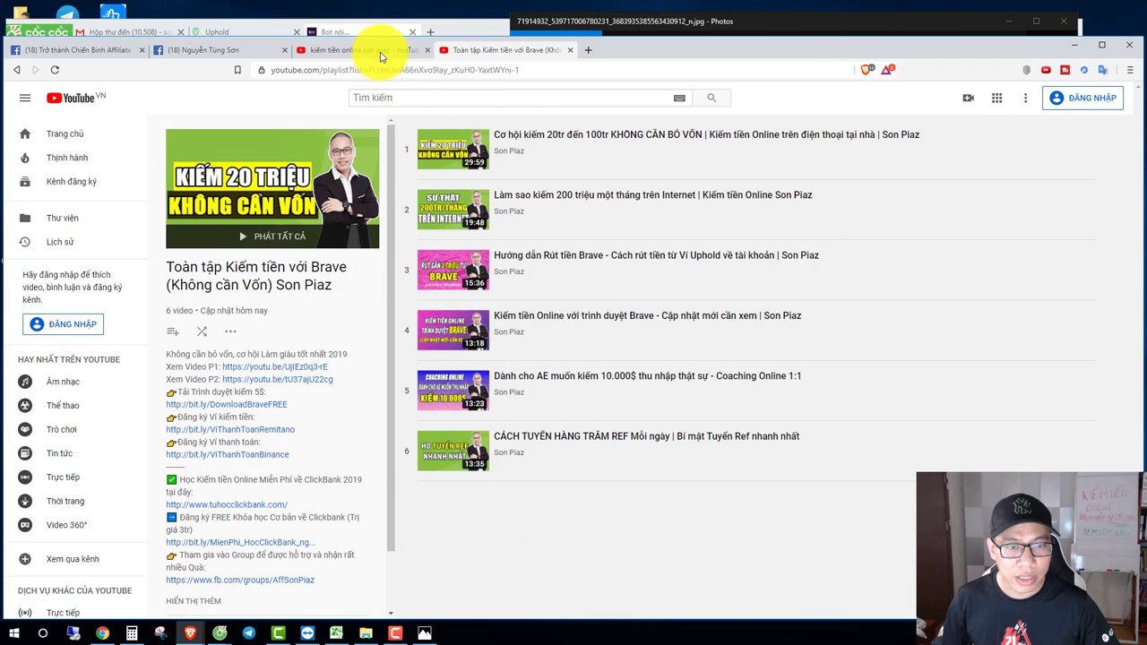
{"action": "left_click", "coordinate": [374, 49]}
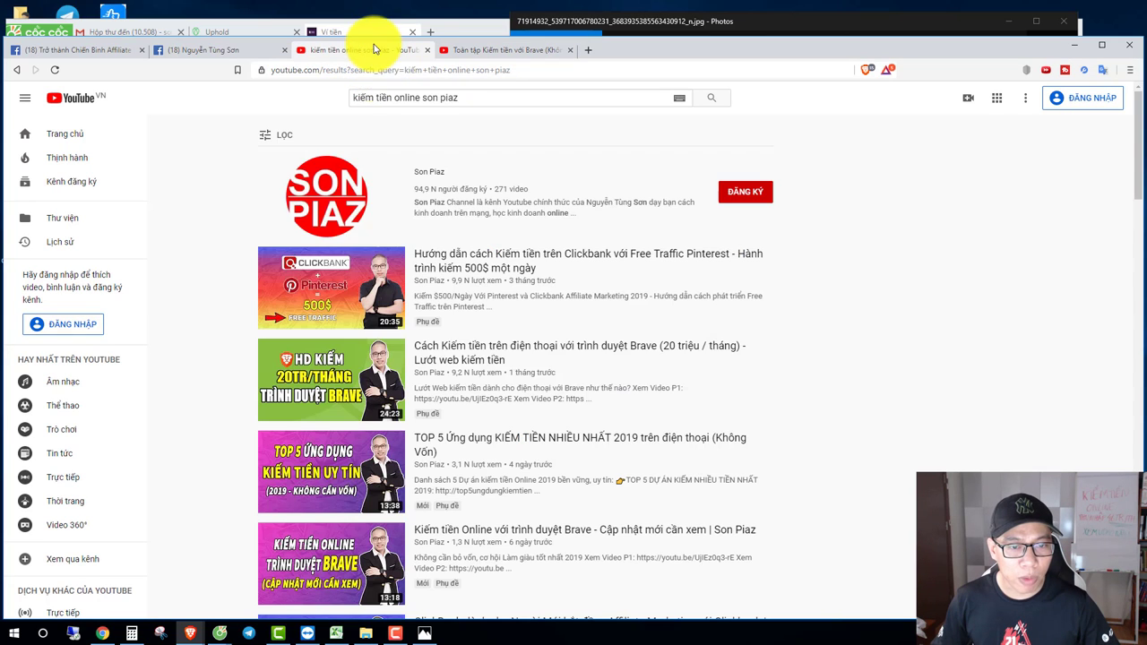
{"action": "left_click", "coordinate": [318, 190]}
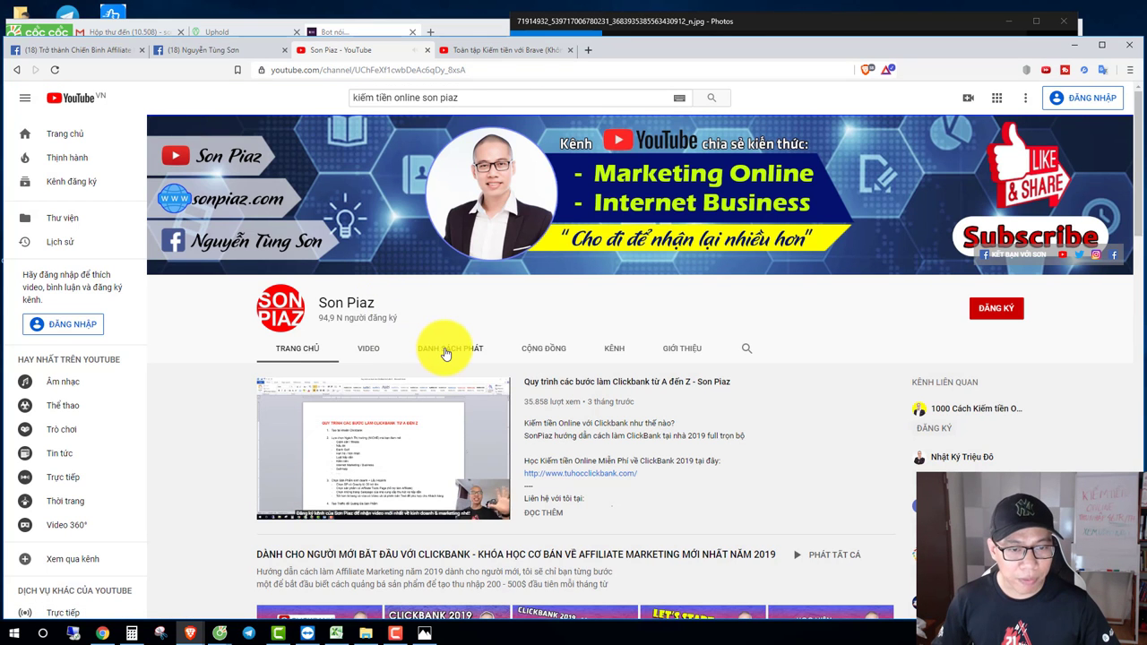
{"action": "left_click", "coordinate": [445, 352]}
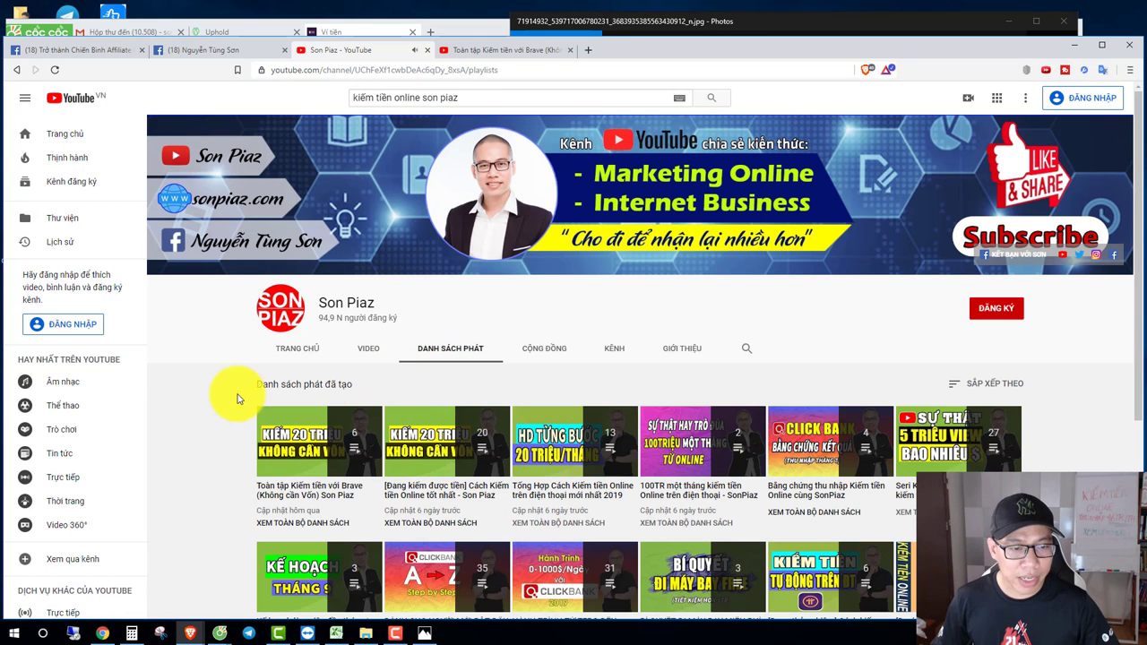
{"action": "scroll", "coordinate": [238, 399], "scroll_direction": "down", "scroll_amount": 2}
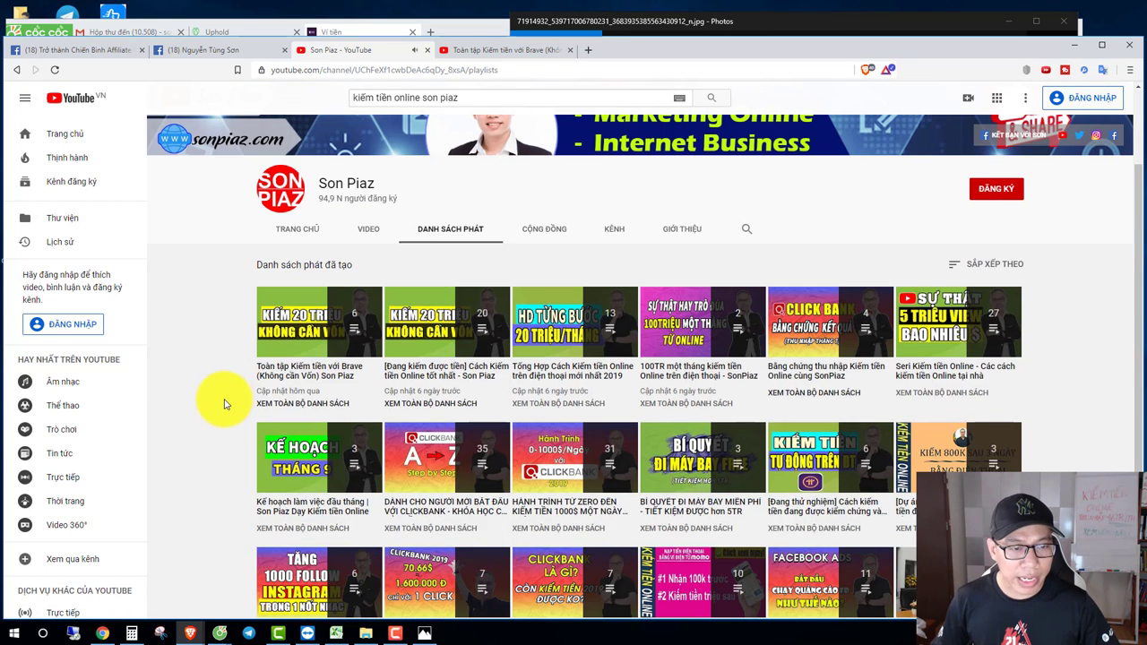
{"action": "left_click", "coordinate": [461, 51]}
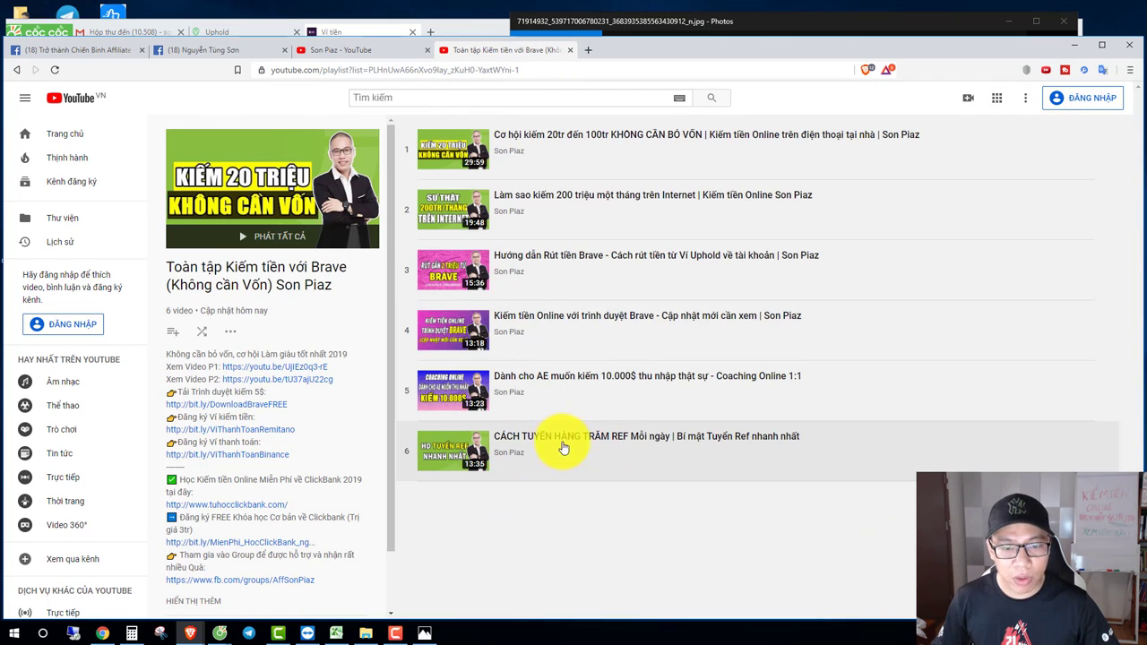